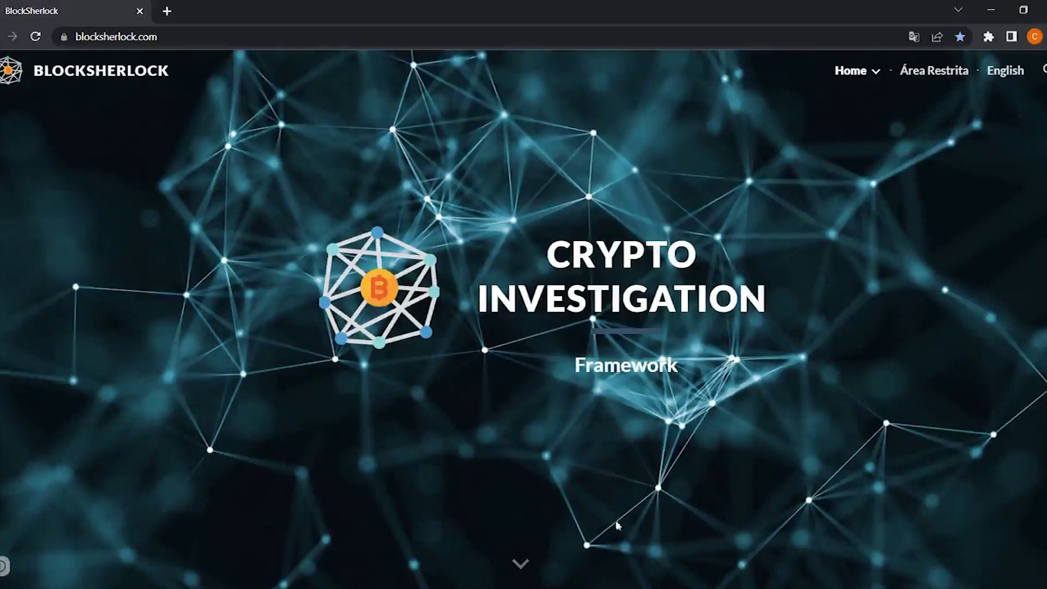
# From BlockSherlock's Blockchain Explorers list, open the EtherScan explorer in a new tab
pyautogui.moveTo(879, 82)
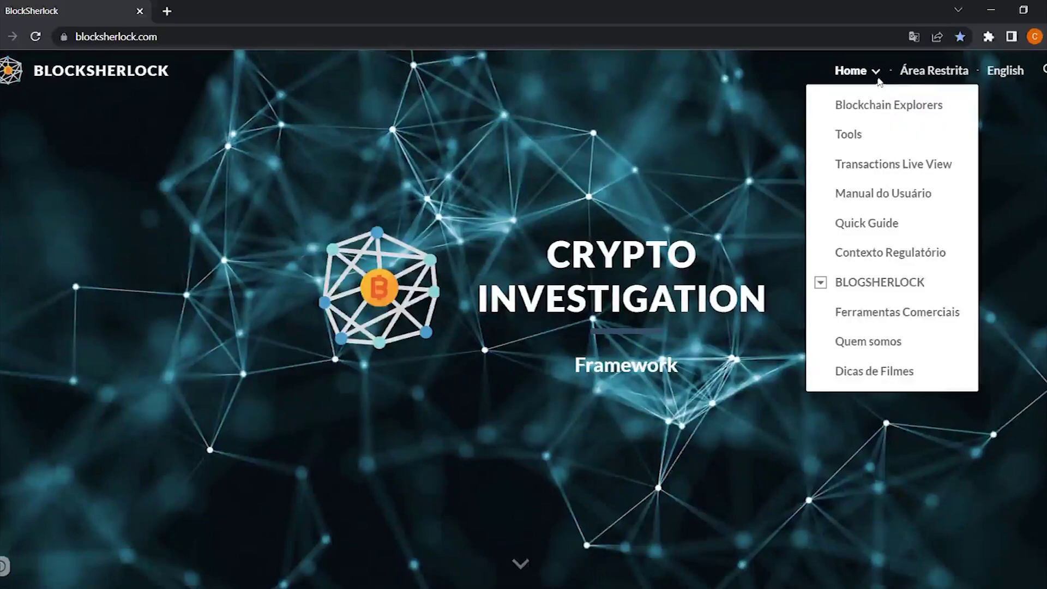
pyautogui.click(876, 111)
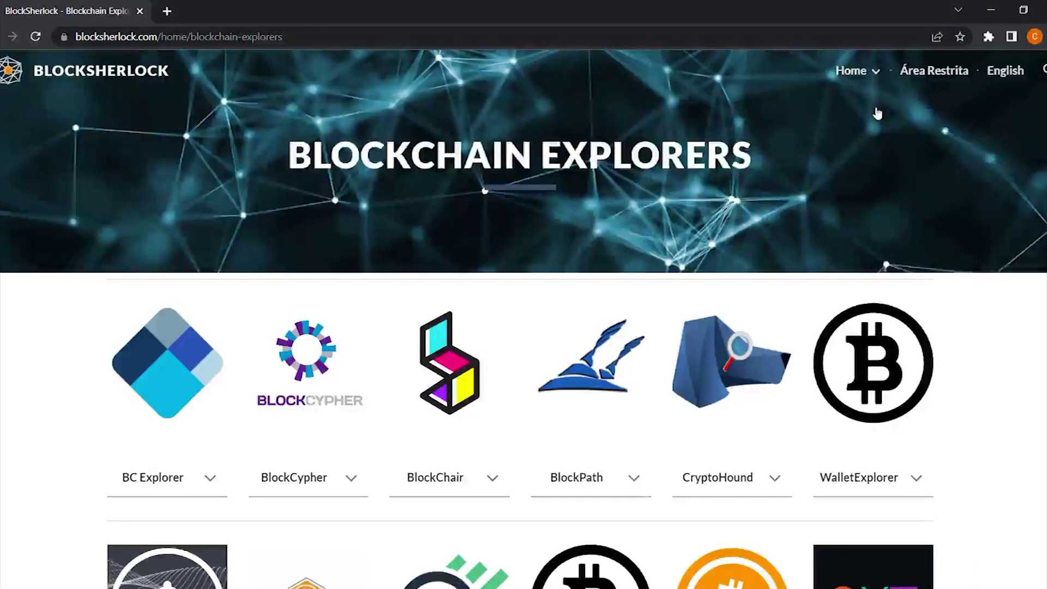
pyautogui.scroll(-1, 268, 258)
pyautogui.scroll(-8, 268, 258)
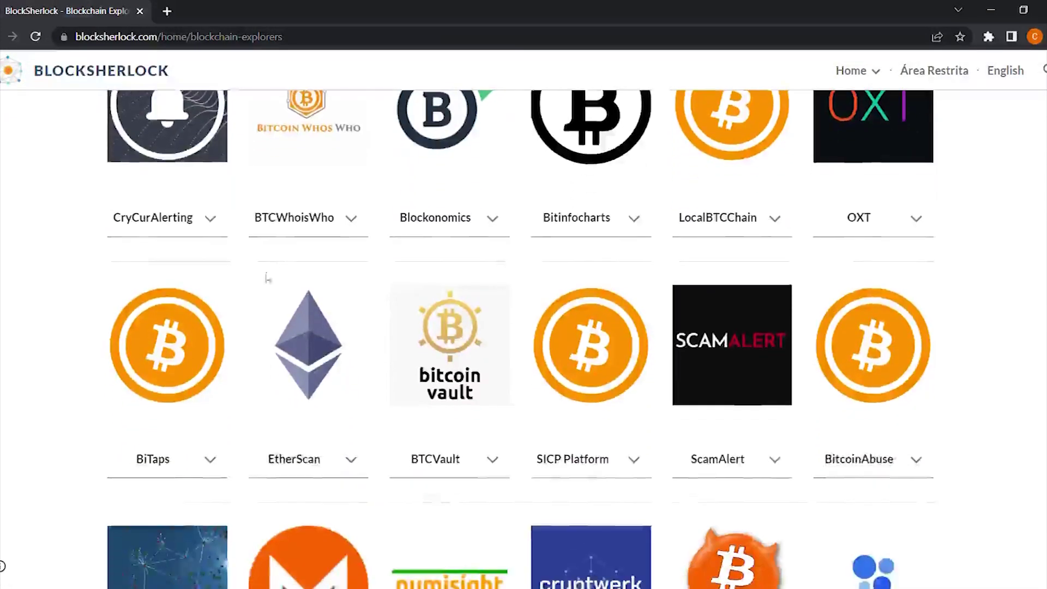
pyautogui.click(316, 387)
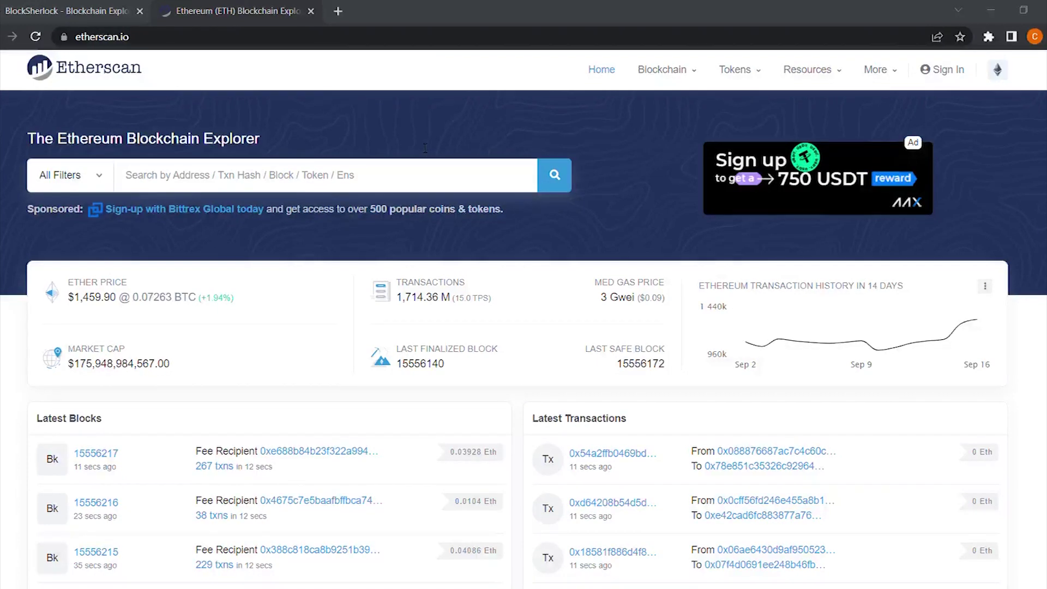
# Search Etherscan for the pasted OpenSea sale transaction hash
pyautogui.click(154, 184)
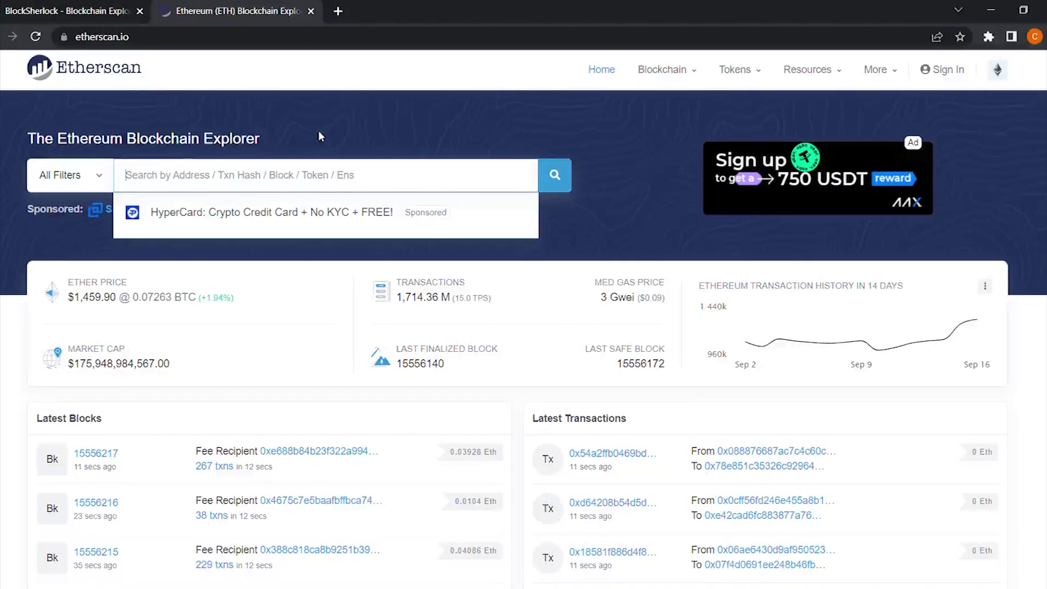
pyautogui.hotkey('ctrl', 'v')
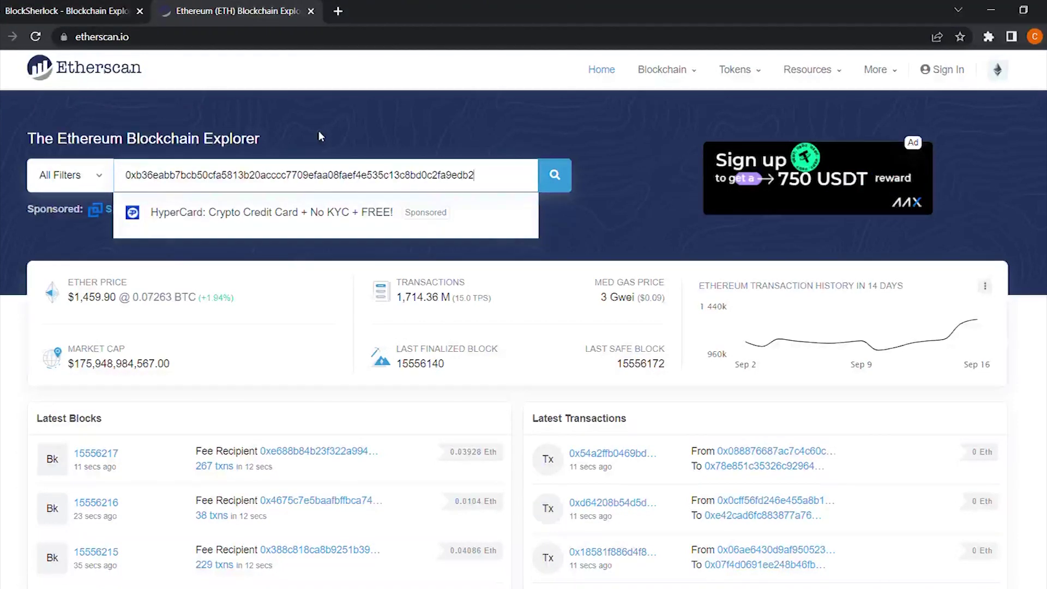
pyautogui.press('Return')
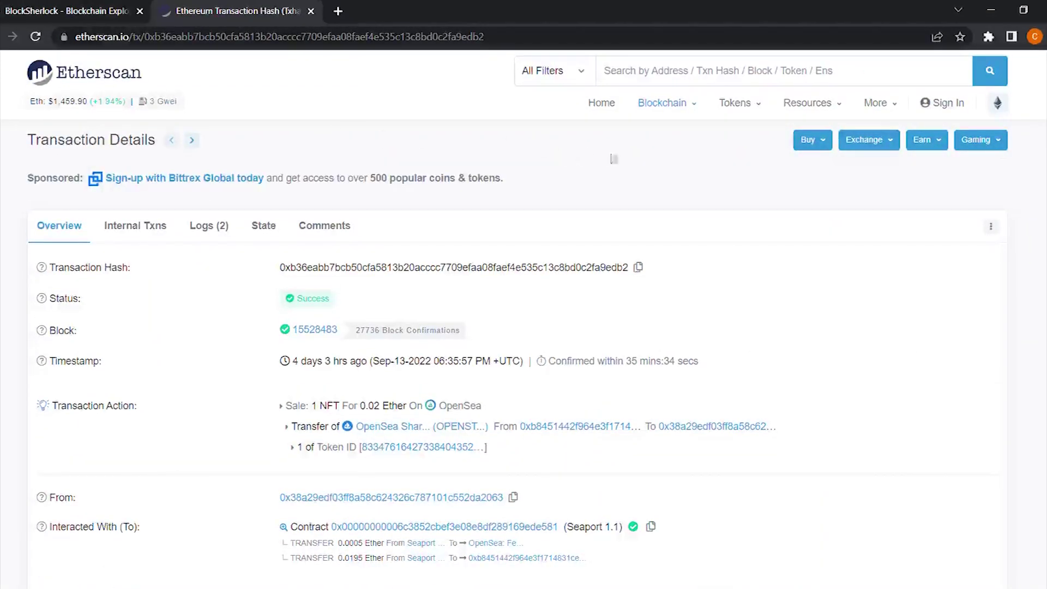
pyautogui.scroll(-1, 716, 222)
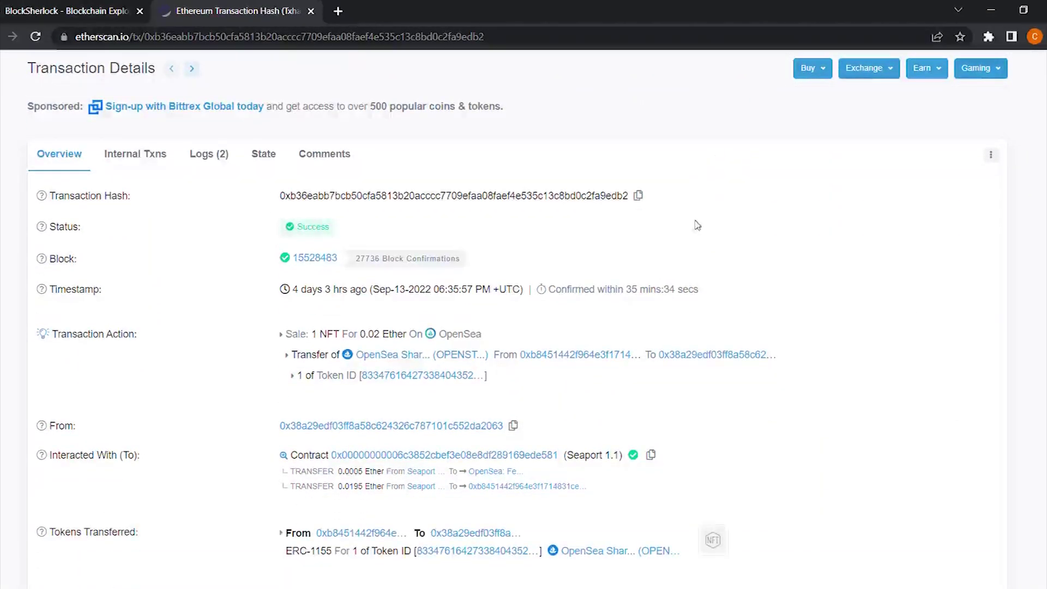
# Inspect the transaction hash, timestamp, 'Sale: 1 NFT' summary and OpenSea marketplace name
pyautogui.moveTo(274, 197); pyautogui.dragTo(641, 200)
pyautogui.click(665, 207)
pyautogui.moveTo(293, 290); pyautogui.dragTo(521, 293)
pyautogui.click(572, 317)
pyautogui.moveTo(285, 342); pyautogui.dragTo(404, 346)
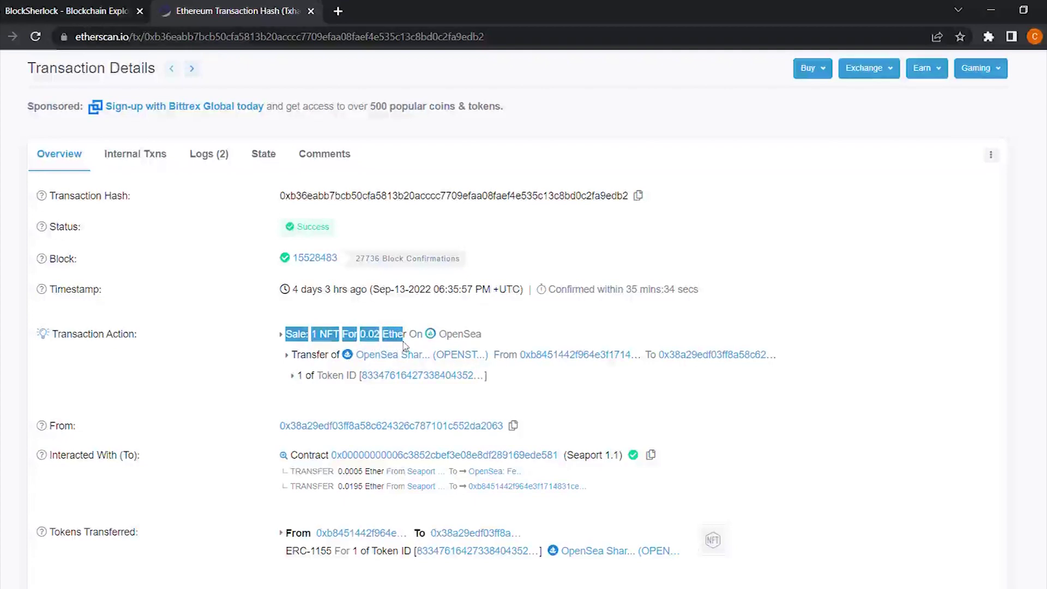
pyautogui.moveTo(486, 342); pyautogui.dragTo(445, 342)
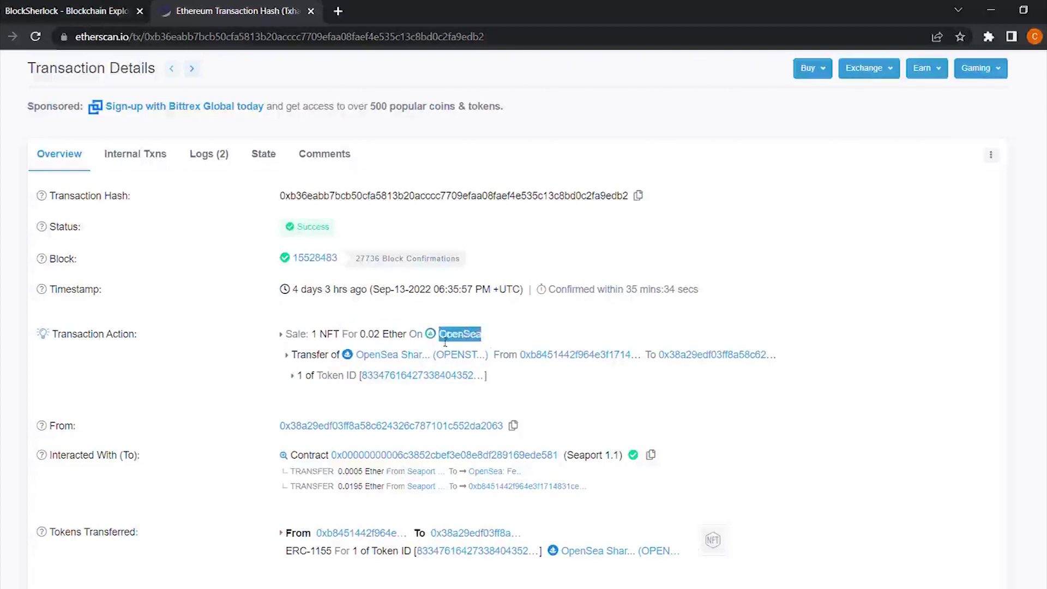
pyautogui.click(529, 324)
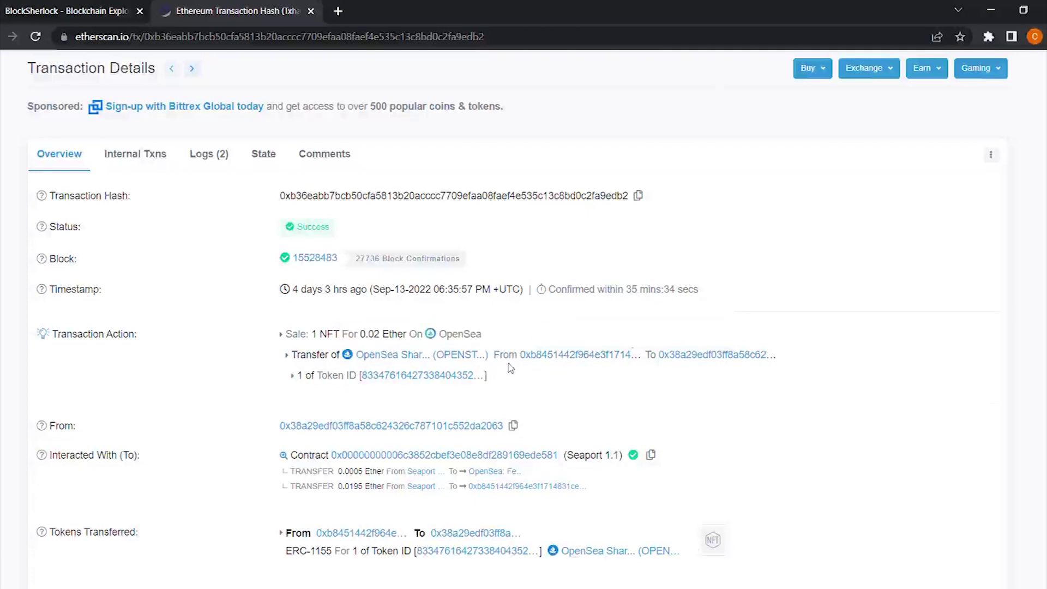
# Check the seller and buyer addresses on the transfer line, opening the seller's page in the background
pyautogui.moveTo(494, 360); pyautogui.dragTo(651, 375)
pyautogui.click(655, 375)
pyautogui.moveTo(644, 368); pyautogui.dragTo(760, 364)
pyautogui.click(754, 376)
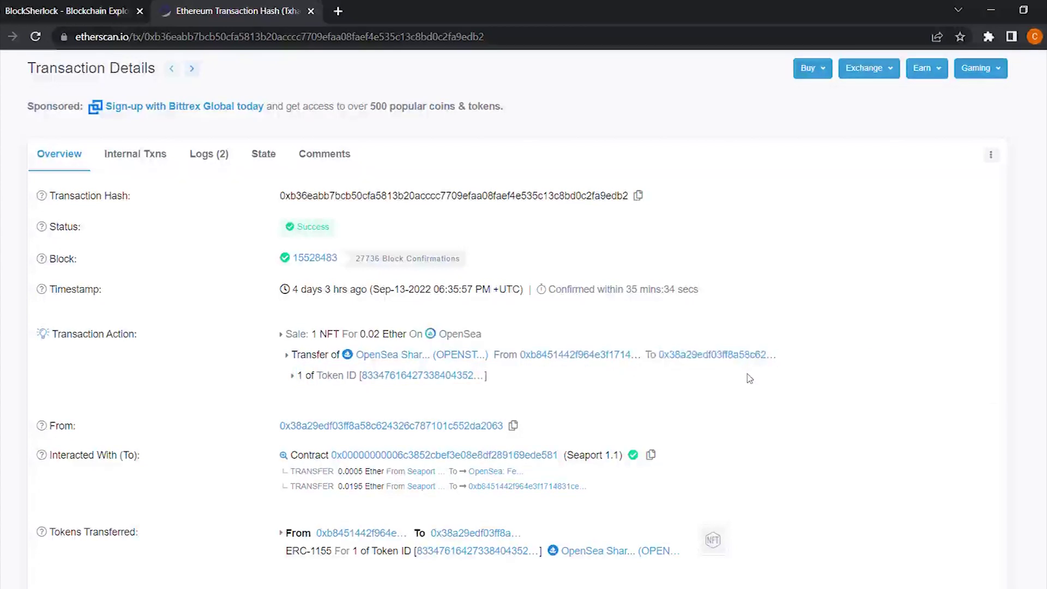
pyautogui.middleClick(574, 356)
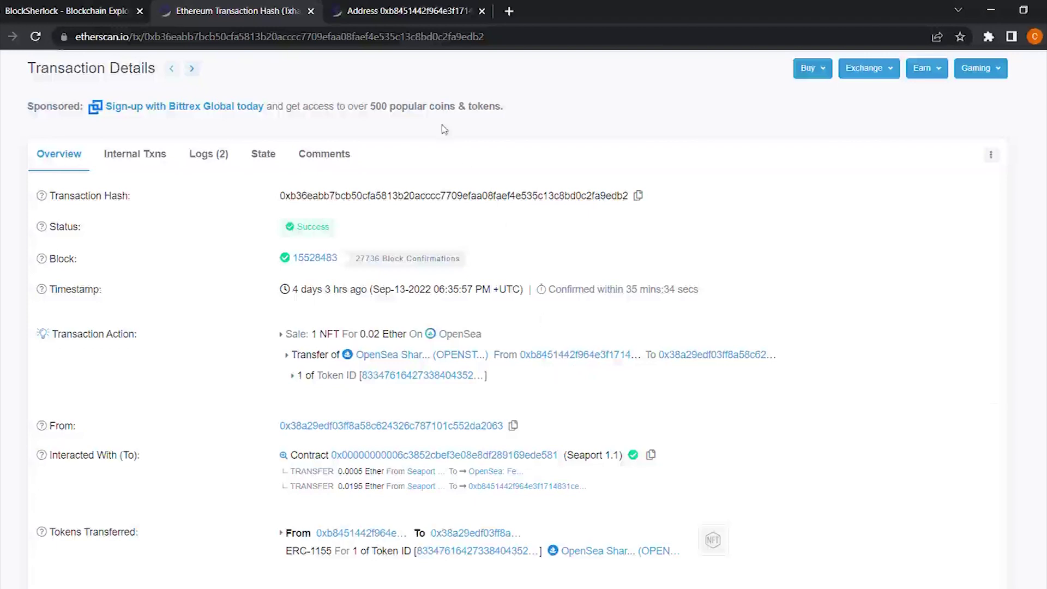
# Review the seller wallet's four transactions, highlighting the outgoing 0.02 Ether transfer
pyautogui.click(383, 16)
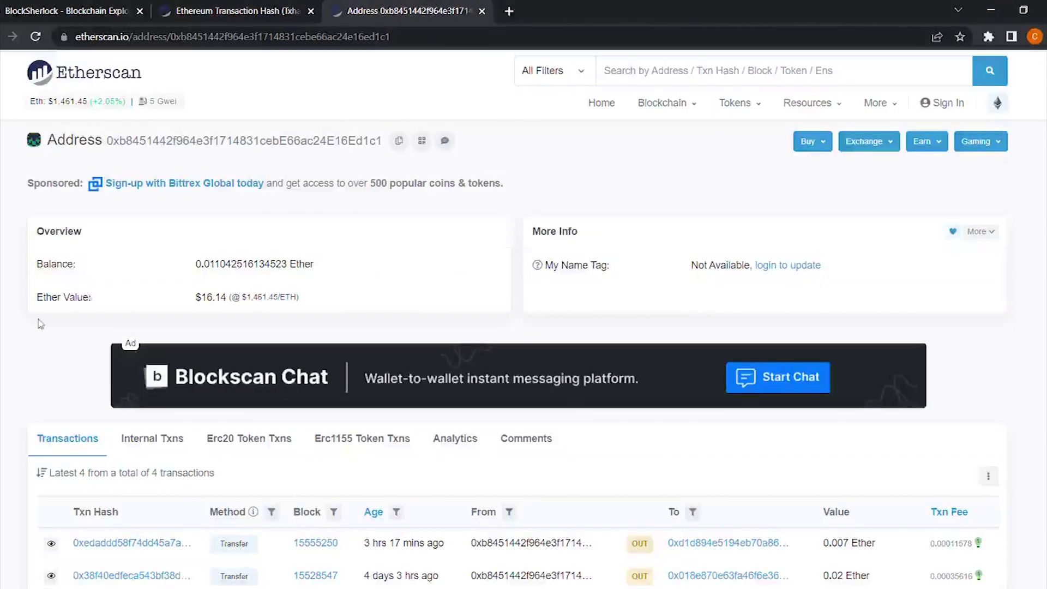
pyautogui.scroll(-3, 39, 323)
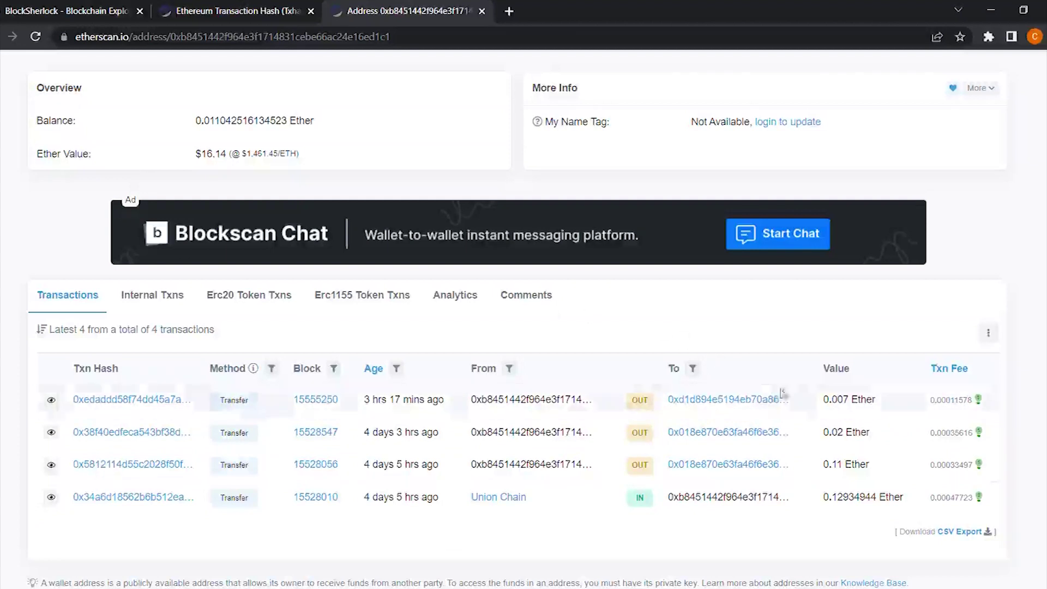
pyautogui.moveTo(884, 435); pyautogui.dragTo(824, 443)
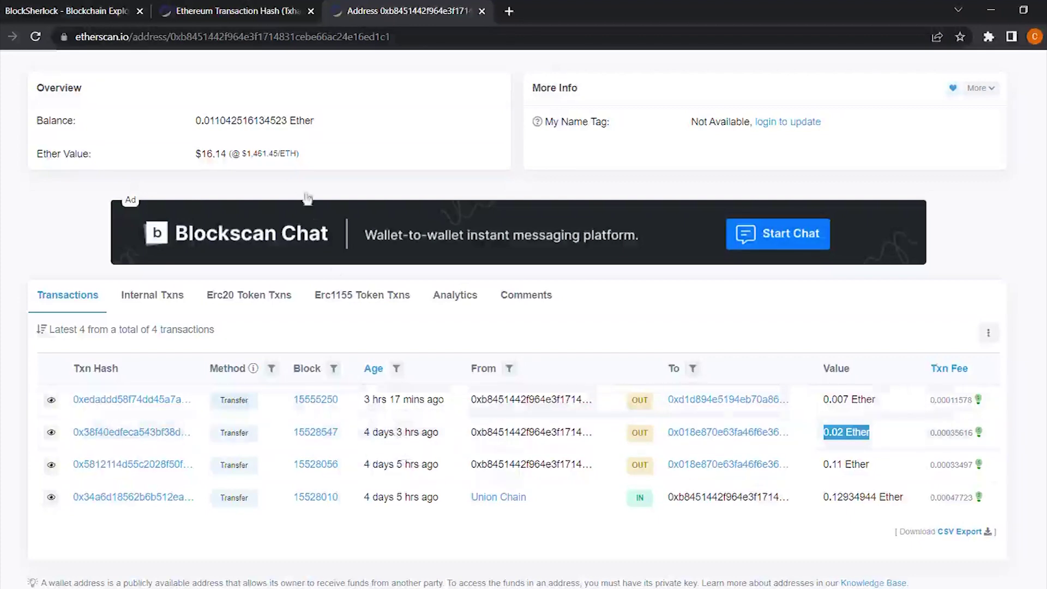
pyautogui.click(234, 17)
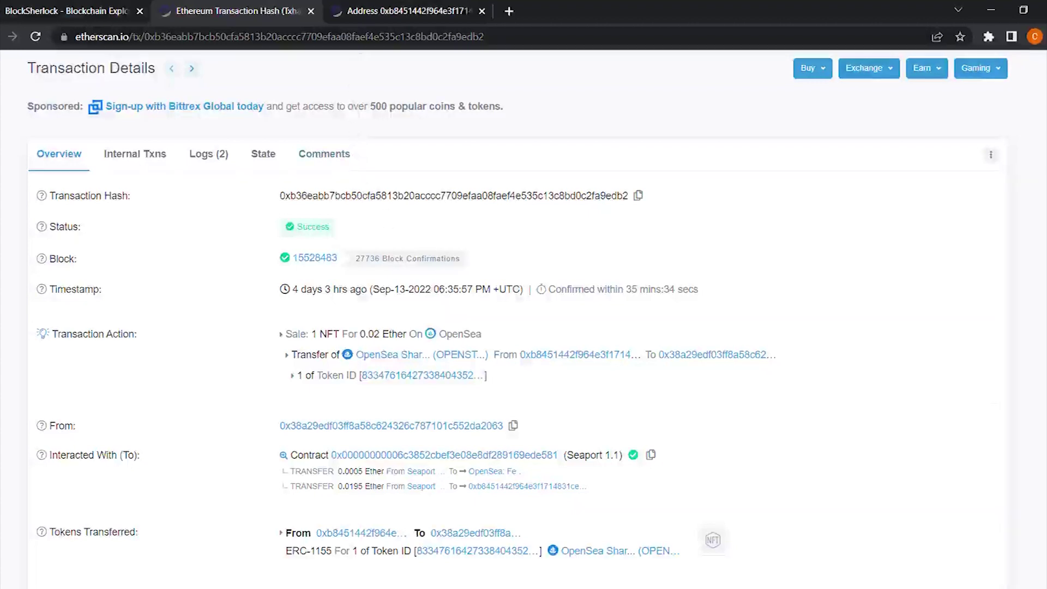
pyautogui.click(360, 11)
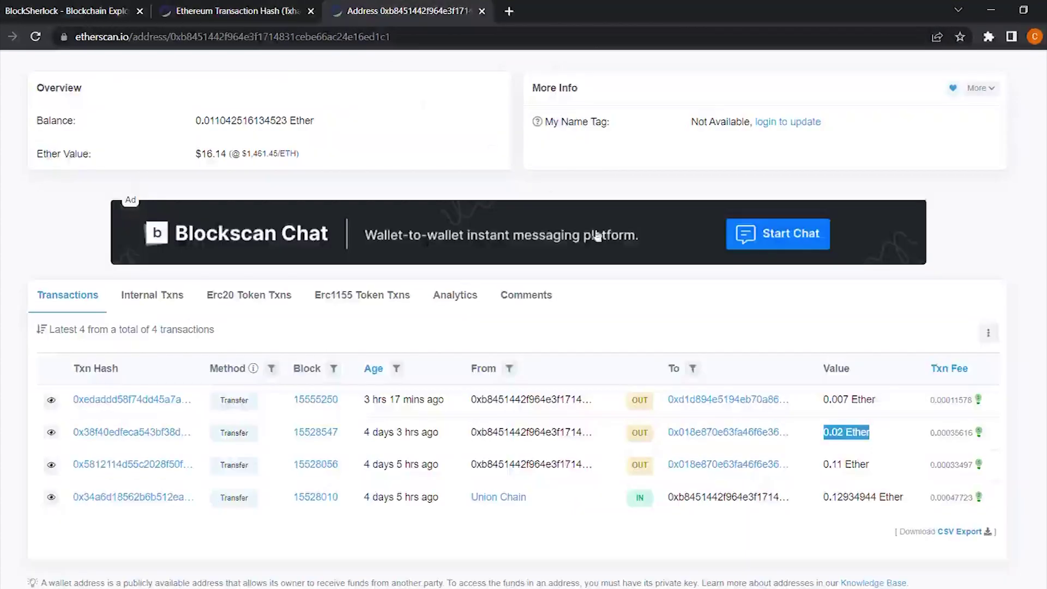
pyautogui.moveTo(422, 436)
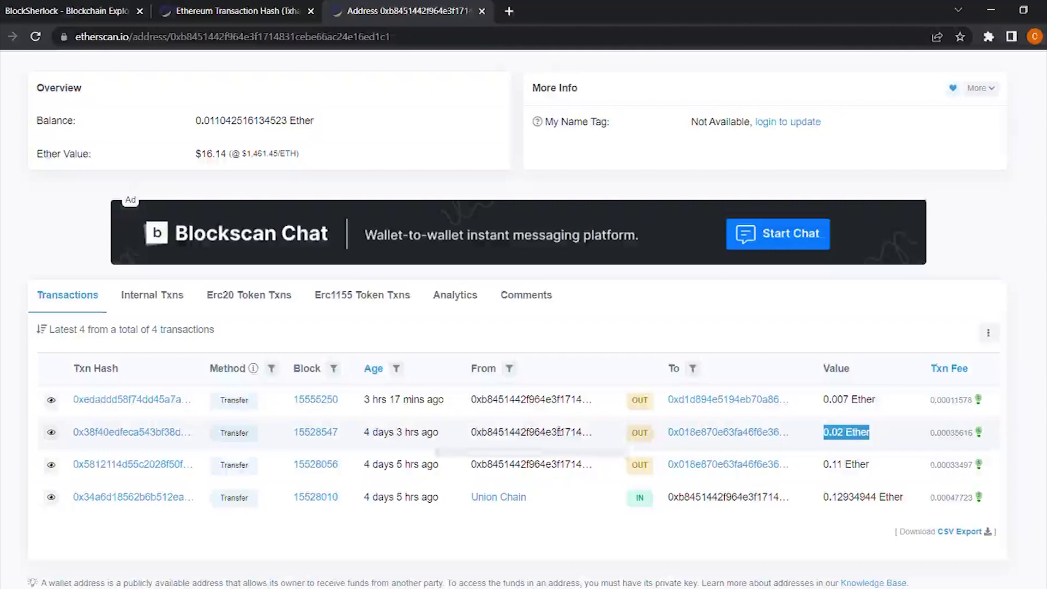
pyautogui.click(337, 301)
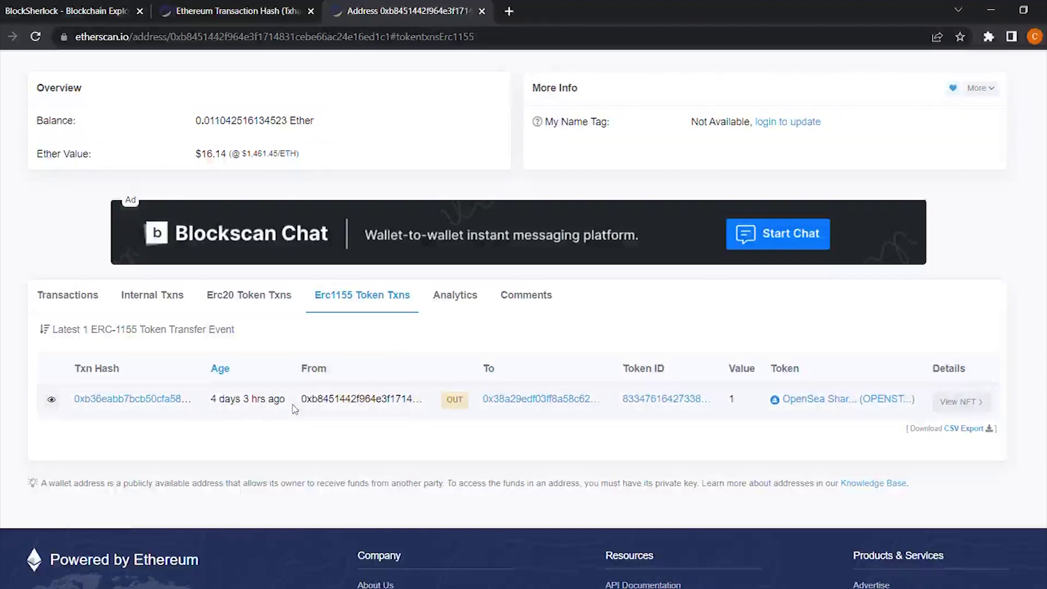
pyautogui.moveTo(76, 403); pyautogui.dragTo(183, 403)
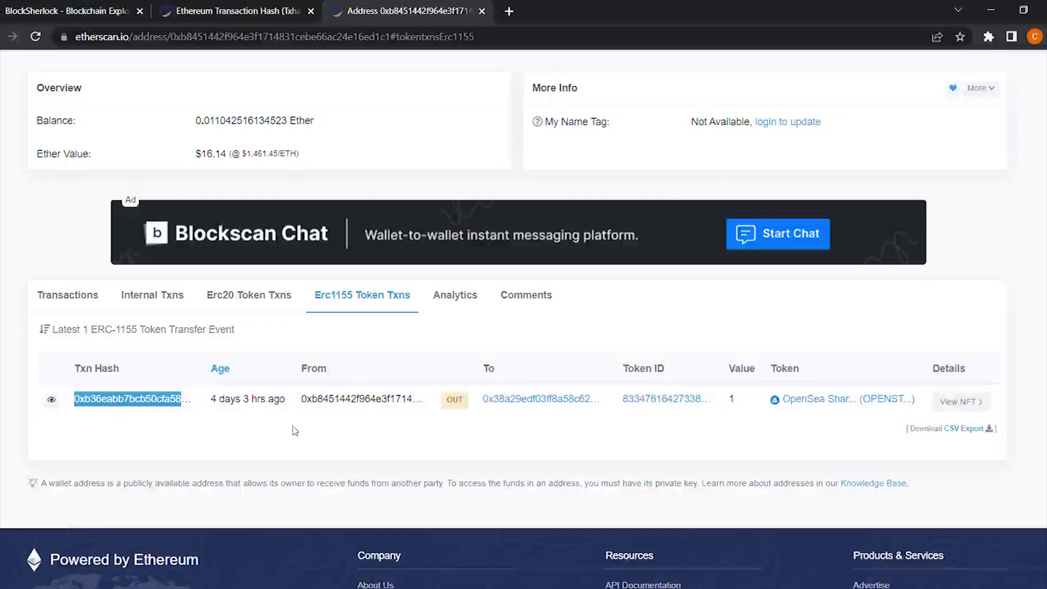
pyautogui.moveTo(267, 408)
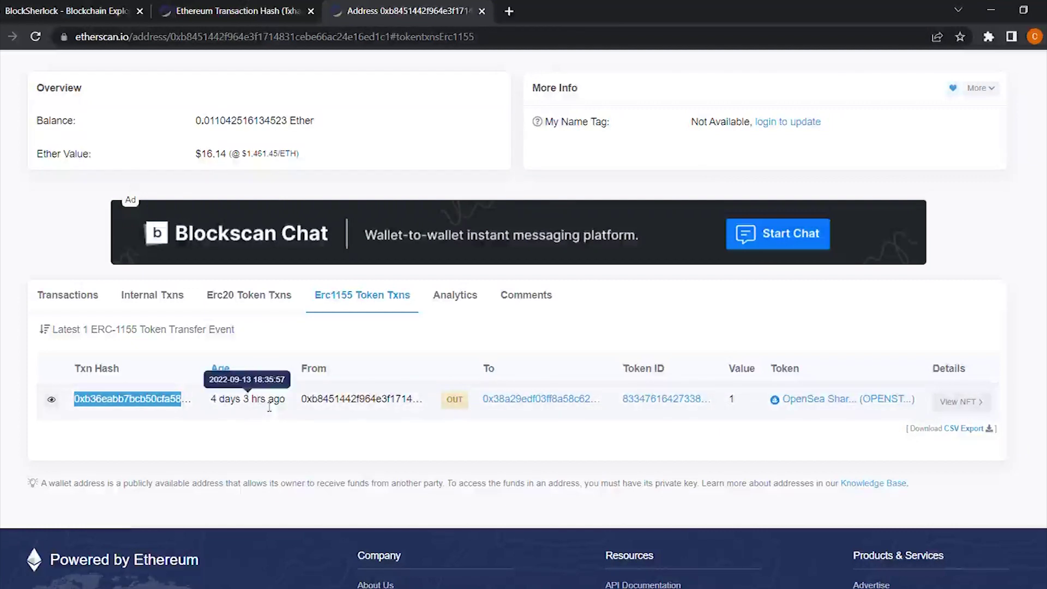
pyautogui.moveTo(483, 404); pyautogui.dragTo(588, 408)
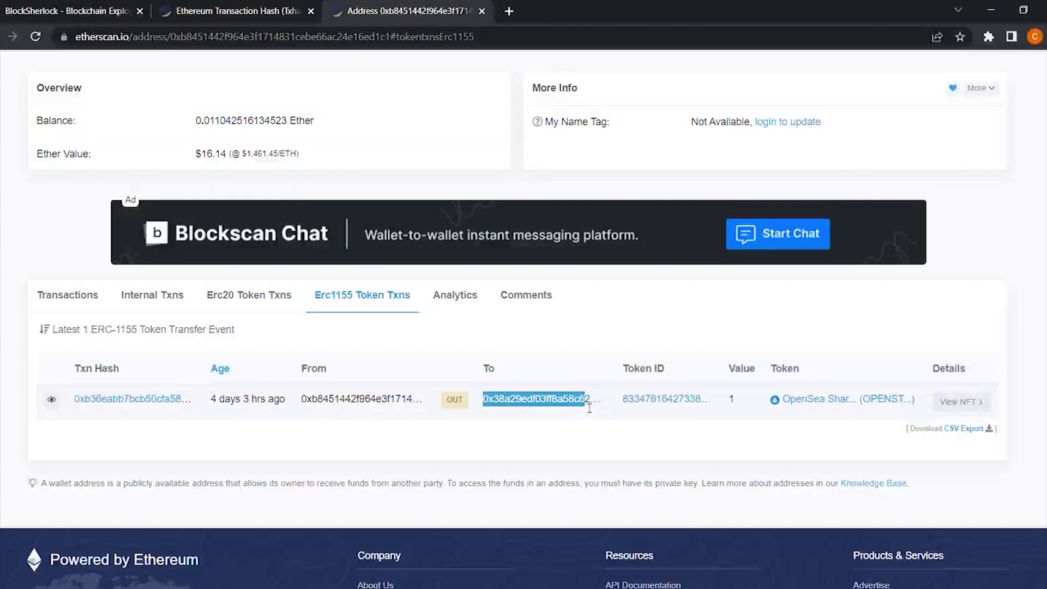
pyautogui.moveTo(301, 407); pyautogui.dragTo(413, 407)
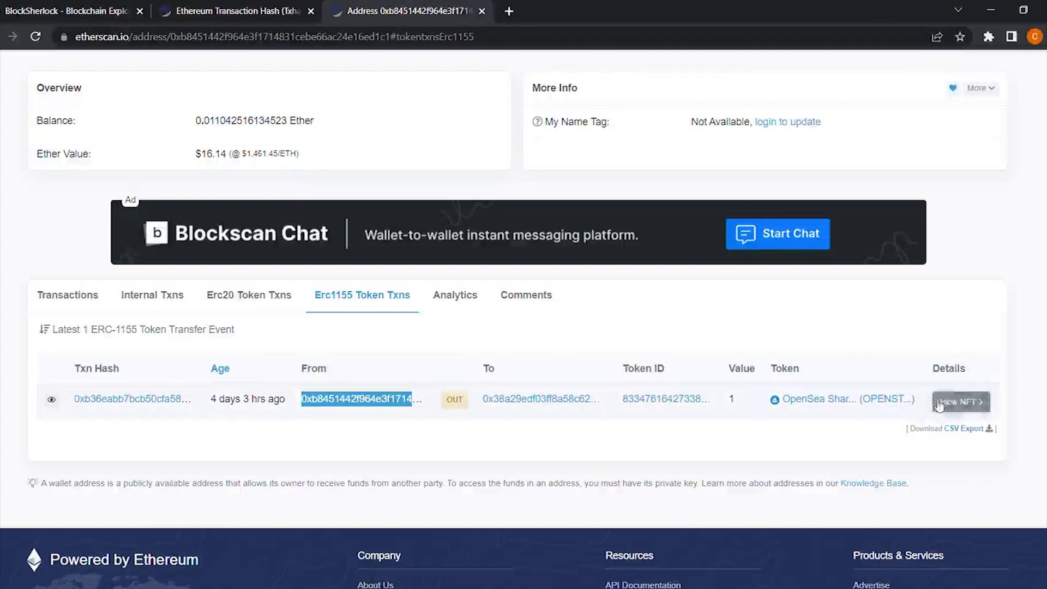
pyautogui.click(58, 297)
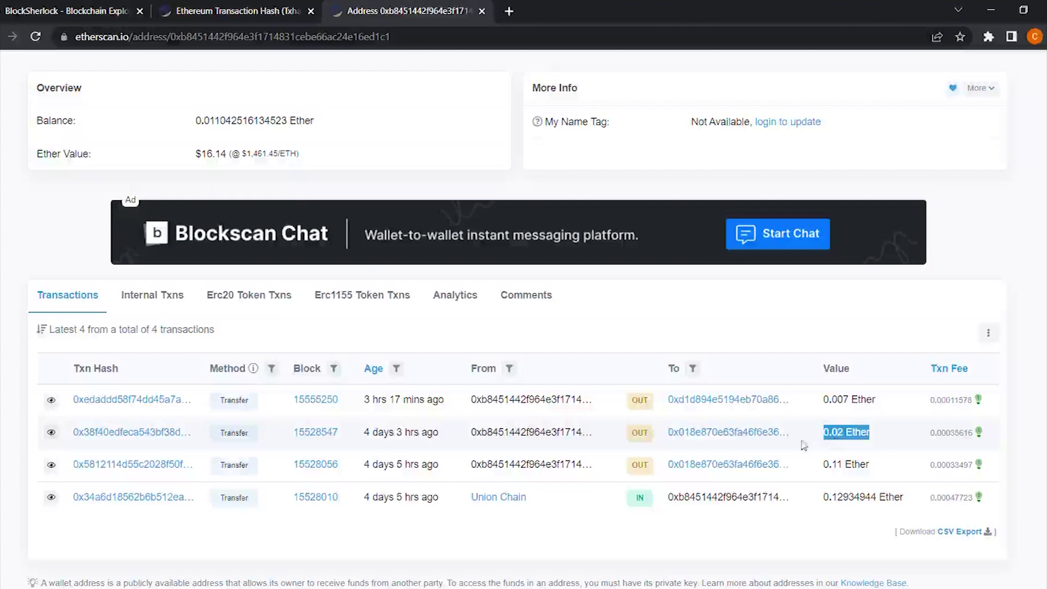
pyautogui.middleClick(735, 443)
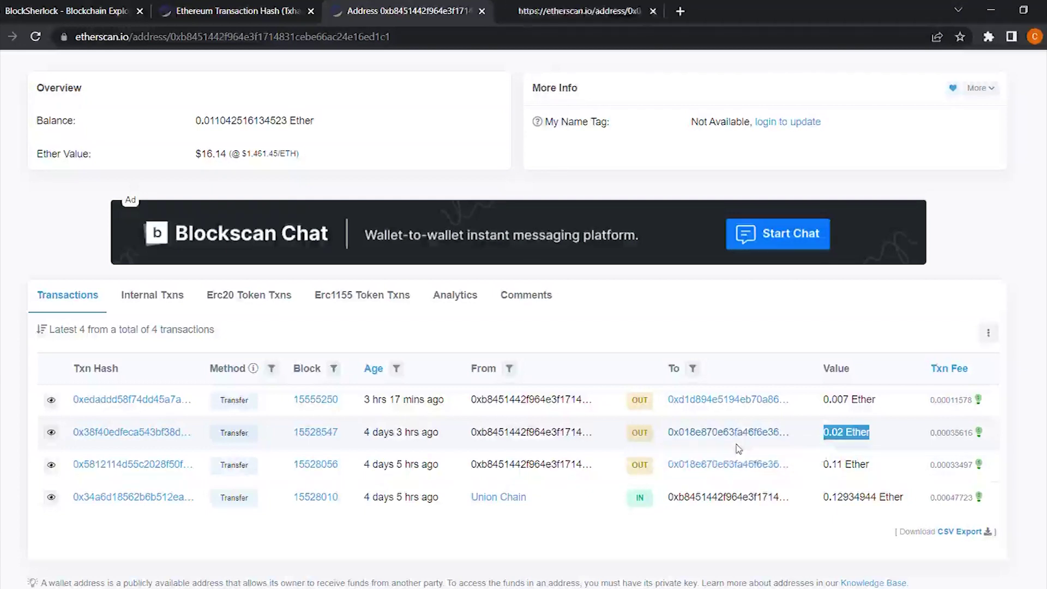
pyautogui.click(559, 18)
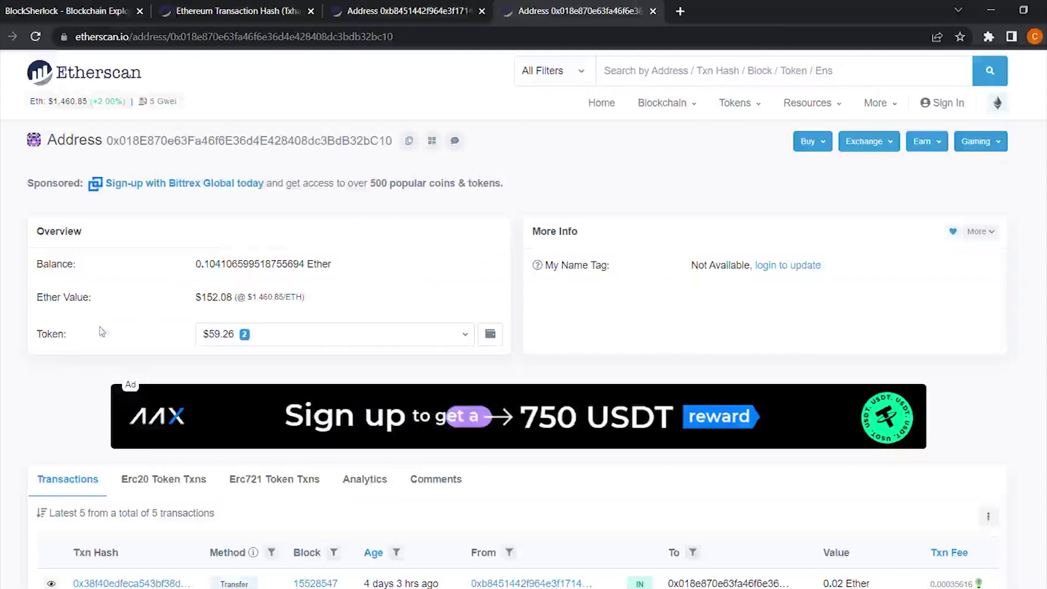
pyautogui.scroll(-1, 41, 356)
pyautogui.scroll(-1, 41, 356)
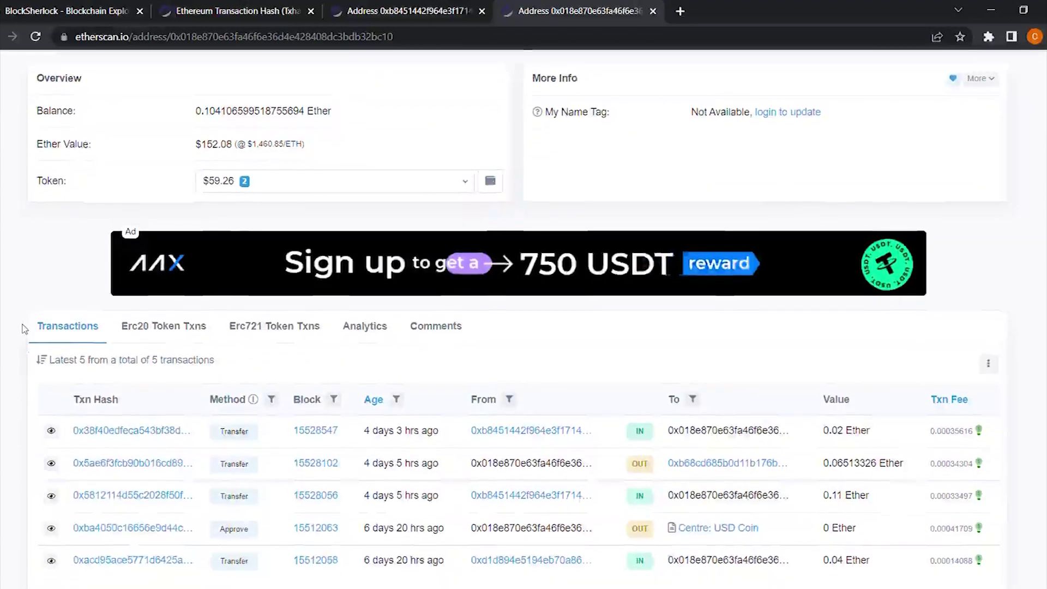
pyautogui.scroll(-3, 25, 332)
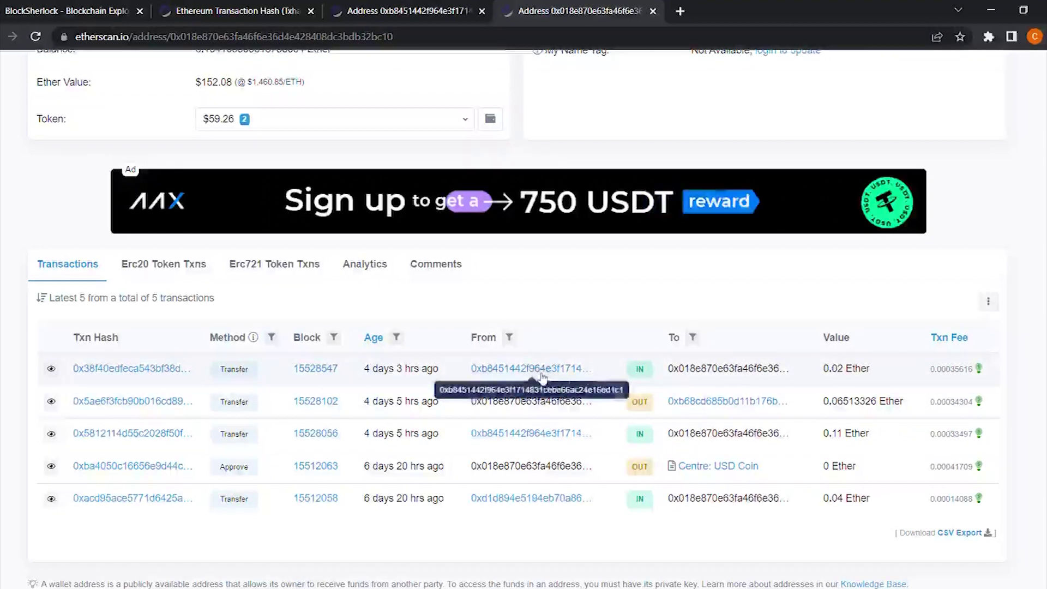
pyautogui.moveTo(665, 373); pyautogui.dragTo(863, 371)
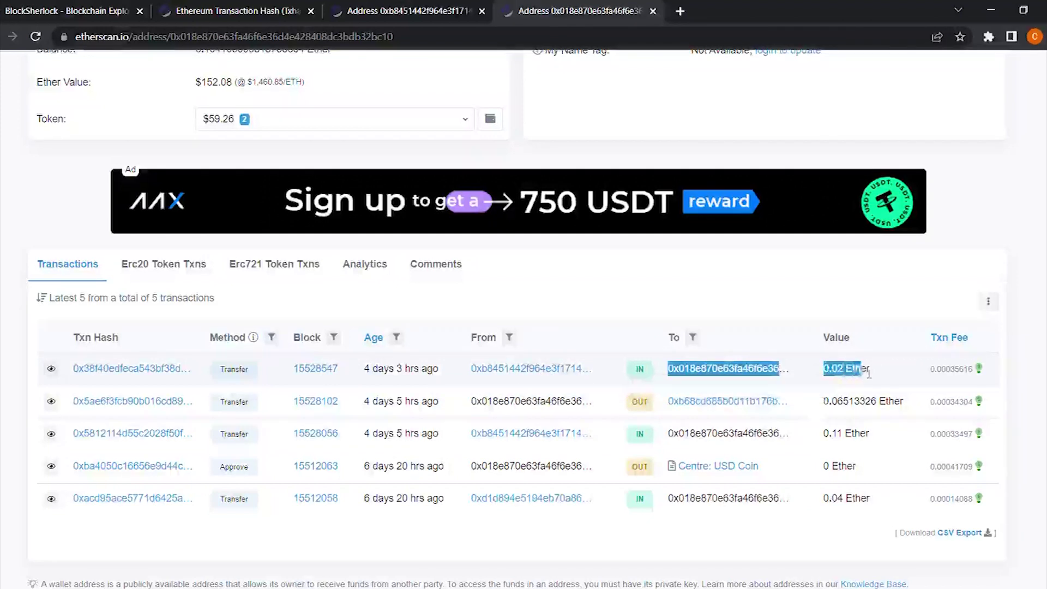
pyautogui.click(879, 374)
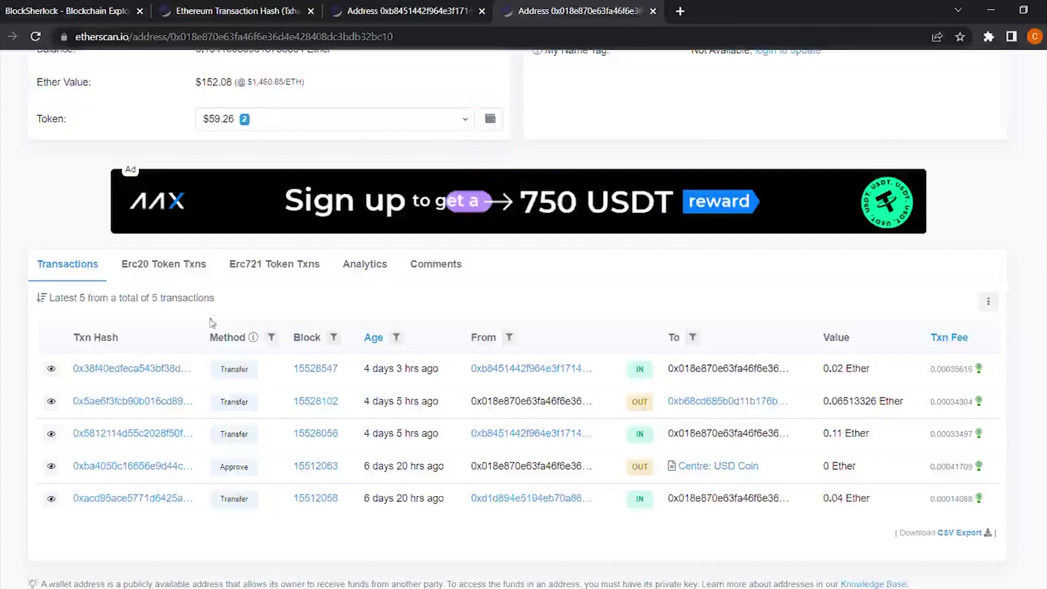
# List the wallet's ERC-20 transfers and inspect the OpenSea: Fees 3 recipient and 4.9725, 0.1275, 64.3991 USDC amounts
pyautogui.click(184, 271)
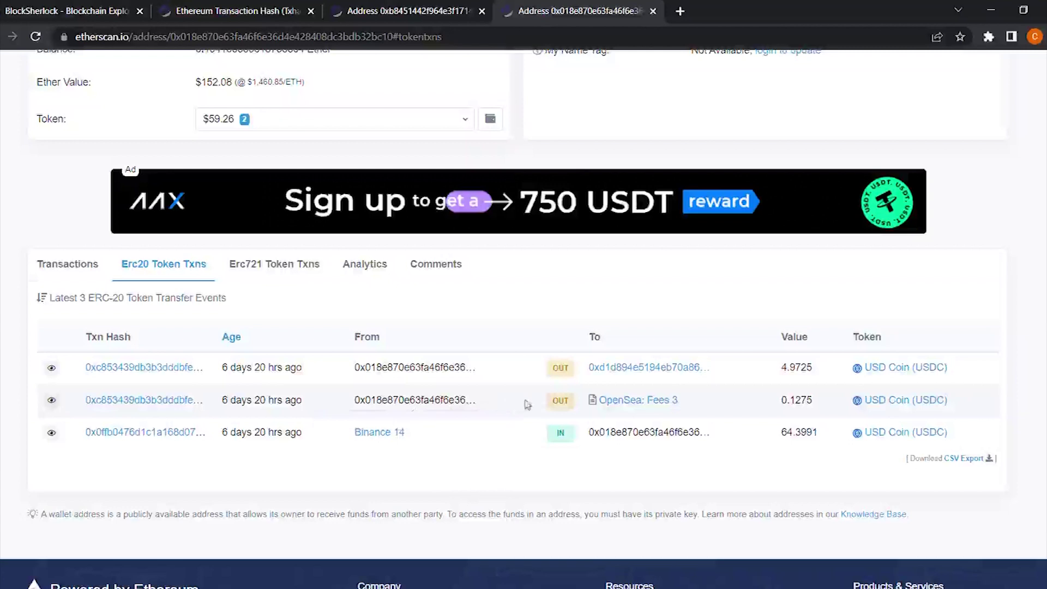
pyautogui.moveTo(544, 406); pyautogui.dragTo(680, 408)
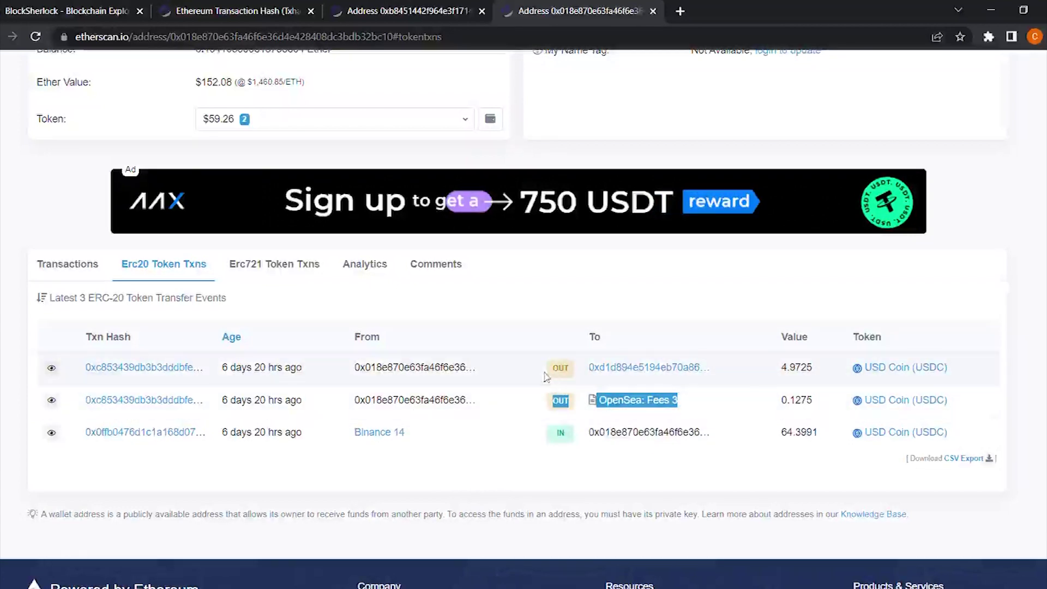
pyautogui.moveTo(552, 376); pyautogui.dragTo(719, 375)
pyautogui.moveTo(780, 369); pyautogui.dragTo(829, 405)
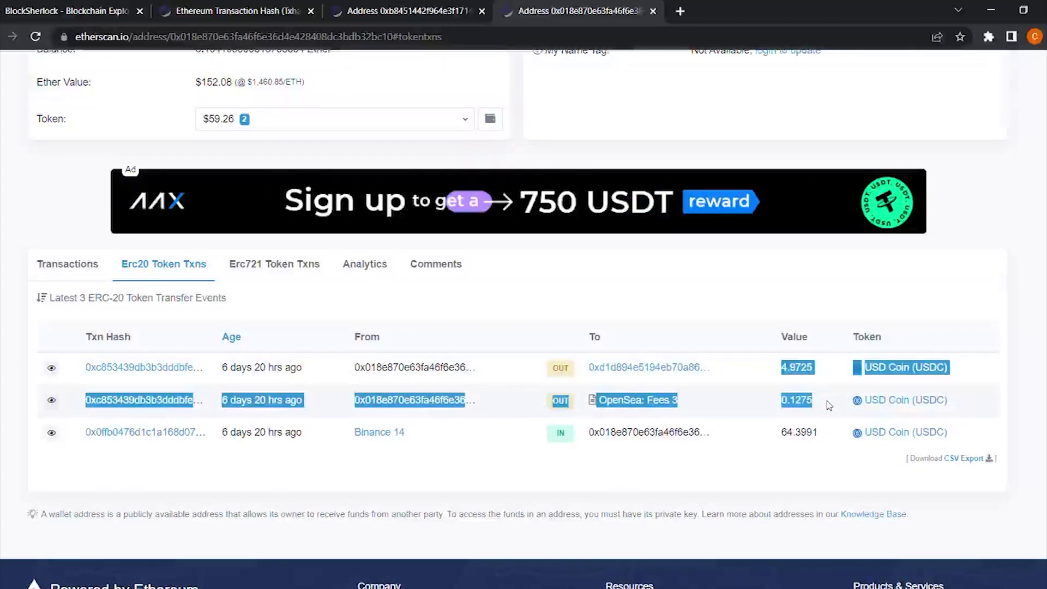
pyautogui.click(828, 404)
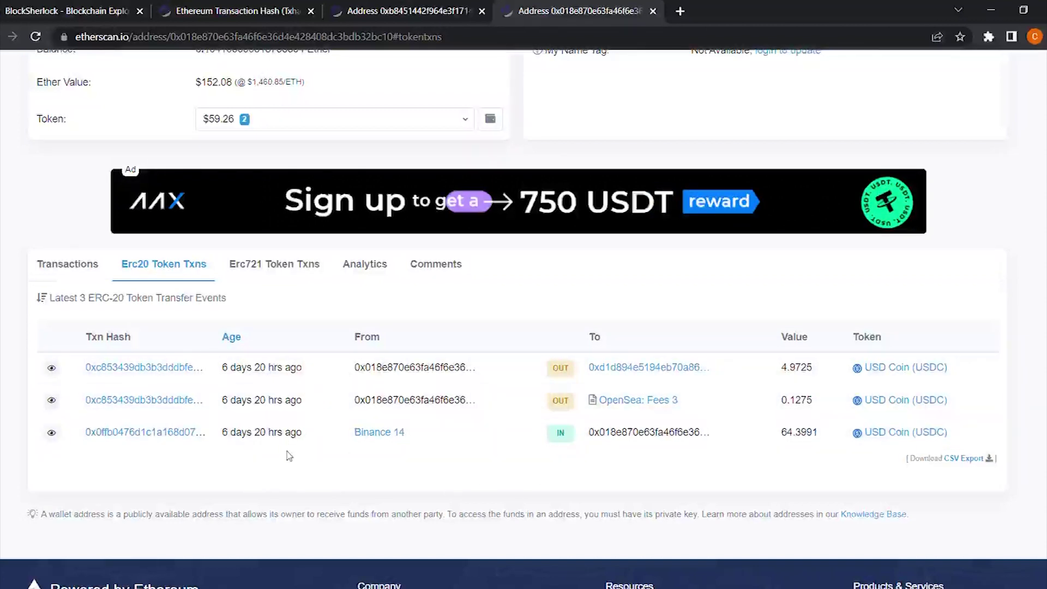
pyautogui.moveTo(278, 439)
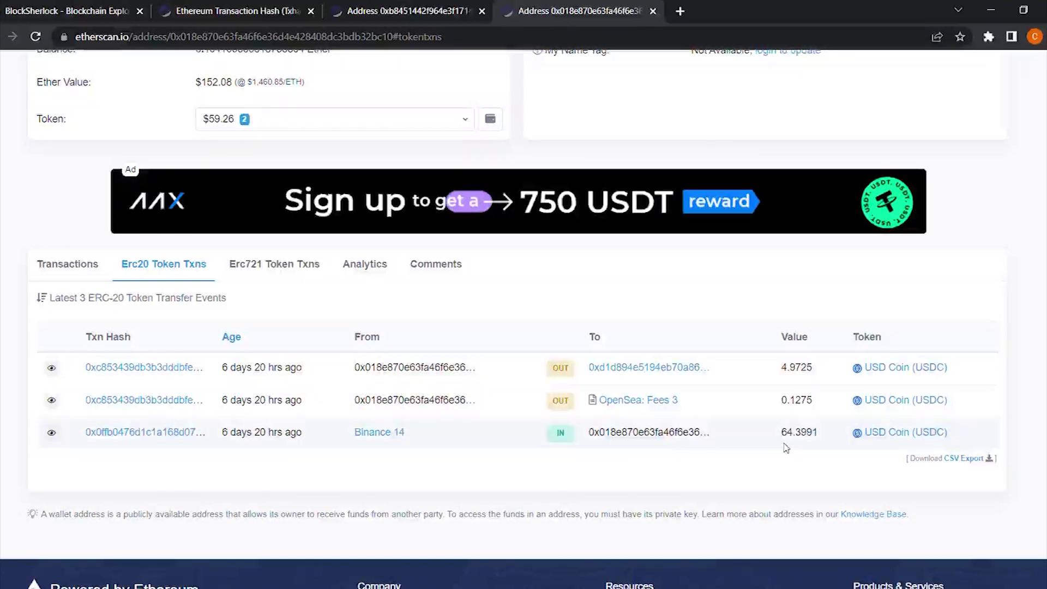
pyautogui.doubleClick(798, 432)
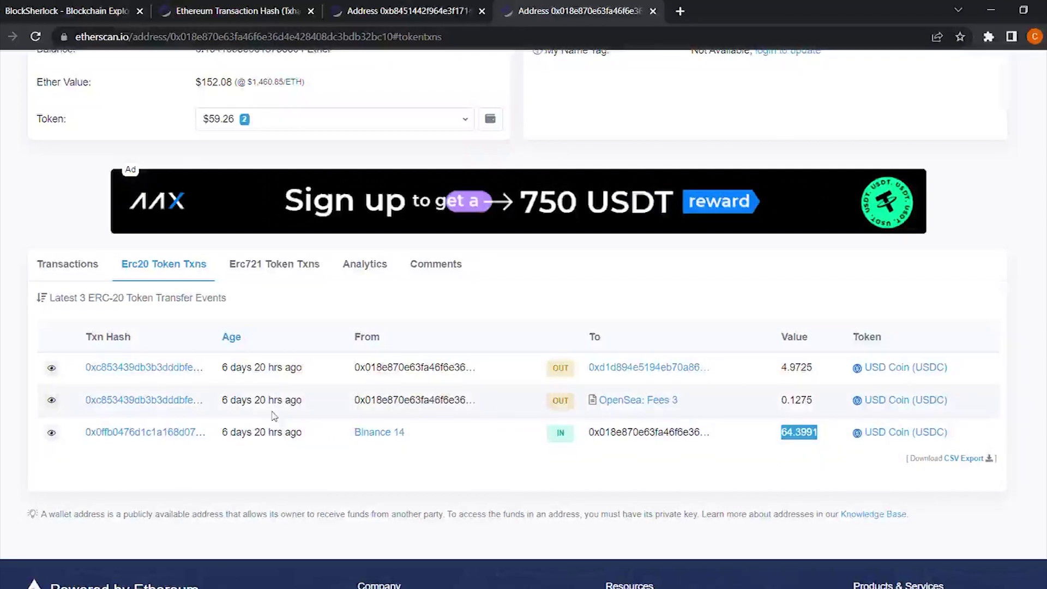
# Re-check the outgoing 4.9725 USDC transfer and its recipients, then list the ERC-721 transfers
pyautogui.moveTo(287, 404)
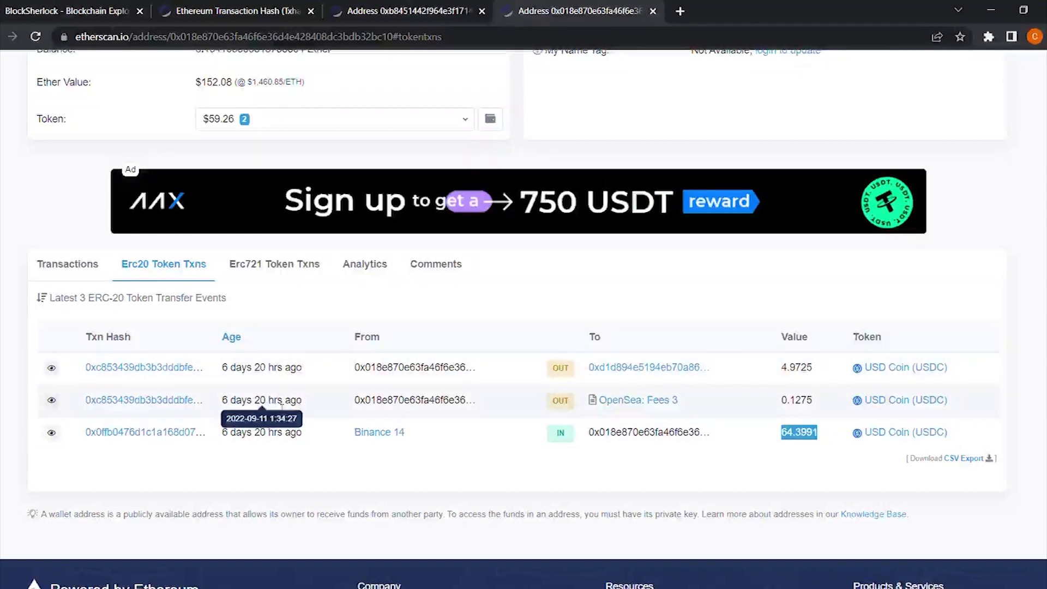
pyautogui.moveTo(287, 374)
pyautogui.moveTo(86, 368); pyautogui.dragTo(204, 407)
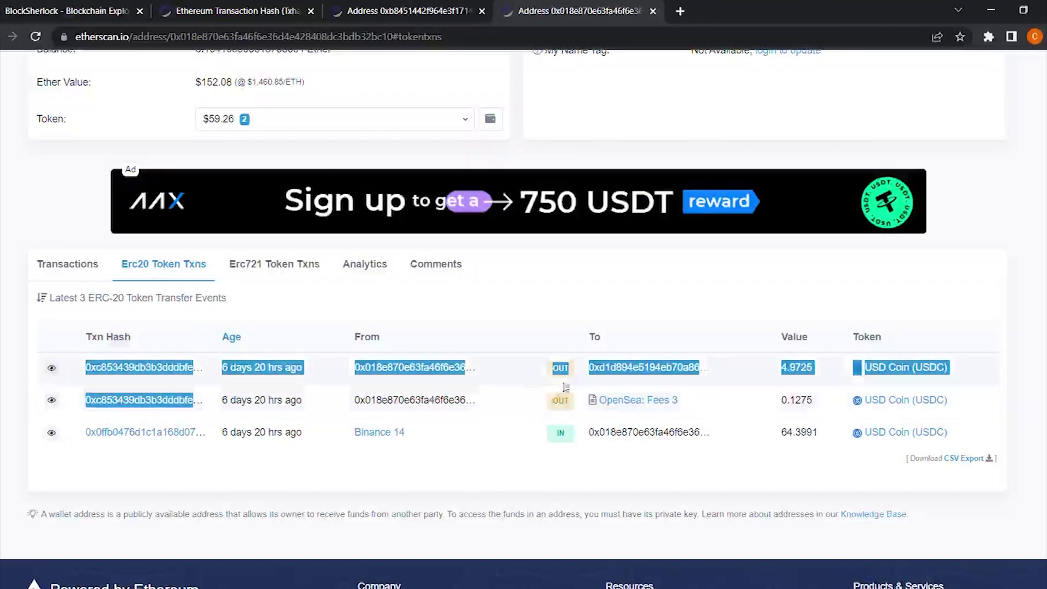
pyautogui.click(588, 374)
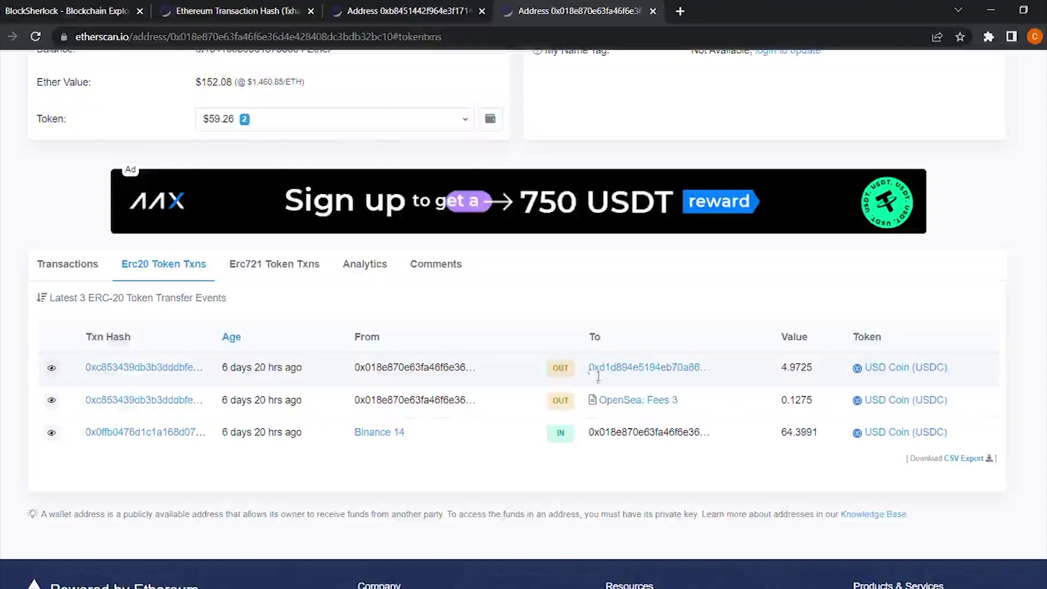
pyautogui.moveTo(587, 374); pyautogui.dragTo(676, 381)
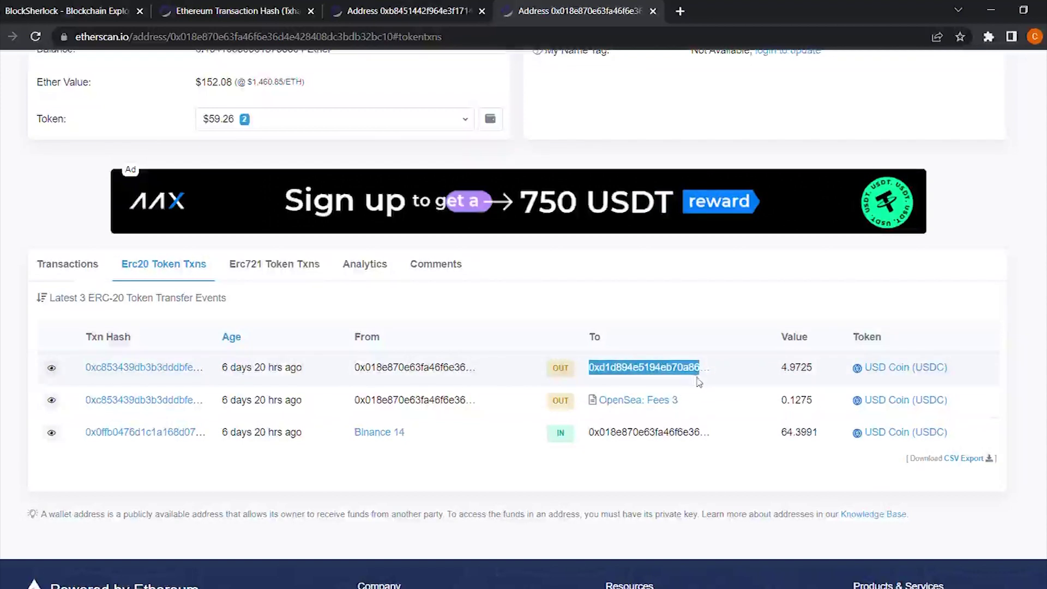
pyautogui.click(693, 407)
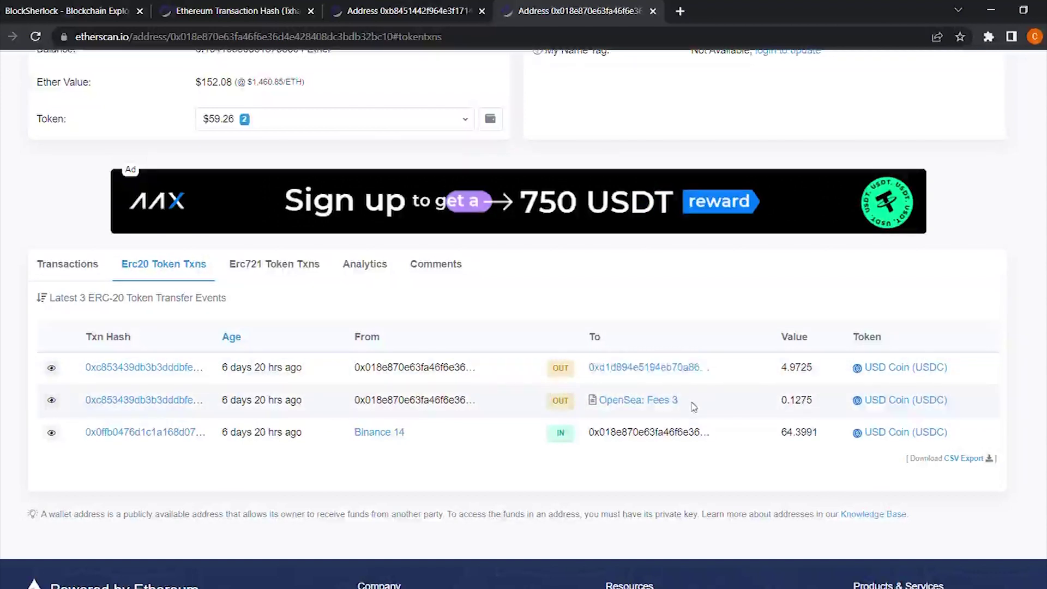
pyautogui.moveTo(682, 406); pyautogui.dragTo(602, 408)
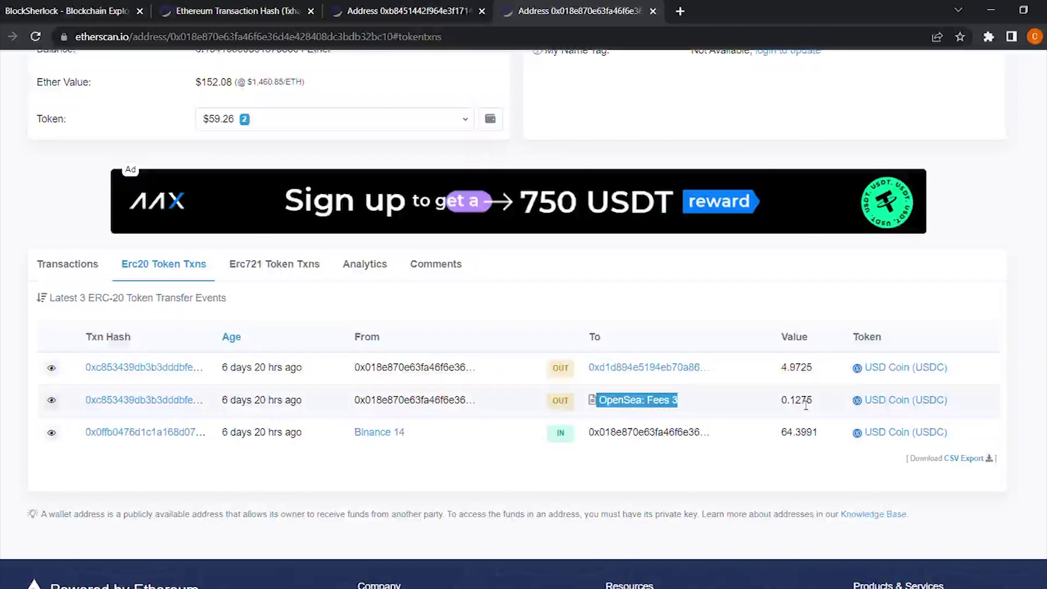
pyautogui.click(782, 373)
pyautogui.moveTo(812, 374); pyautogui.dragTo(815, 373)
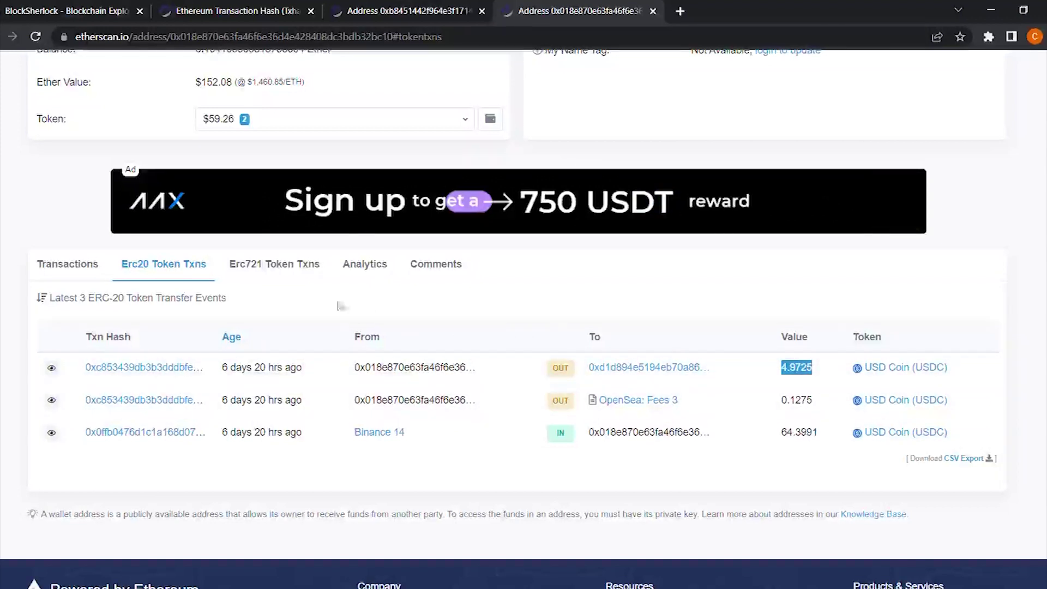
pyautogui.click(275, 264)
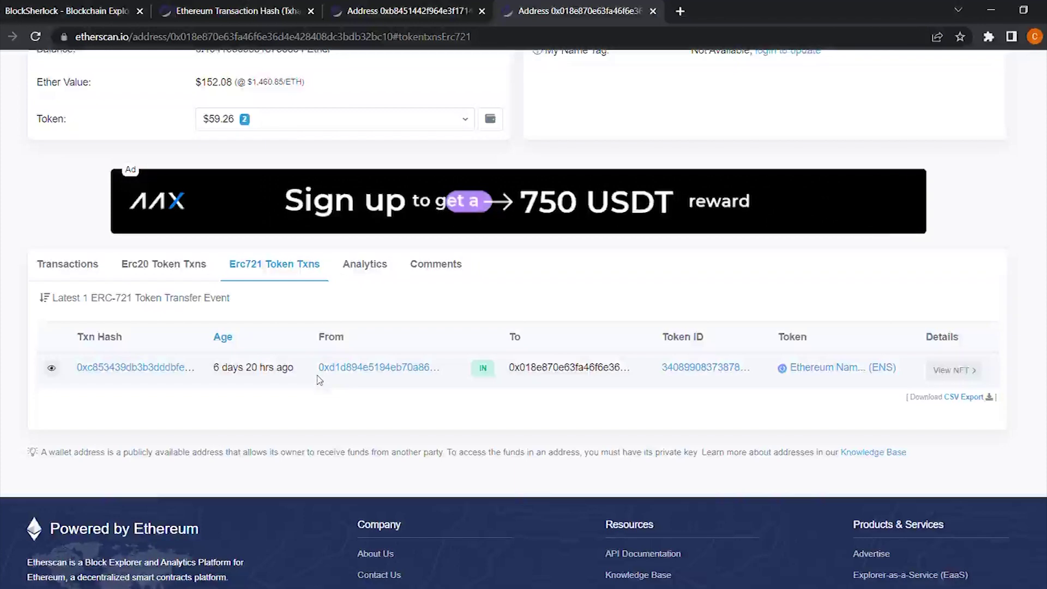
# Compare ERC-20 and ERC-721 transfers, noting the ENS sender, 4.9725 USDC recipient, sale hash and receiving wallet
pyautogui.moveTo(320, 380); pyautogui.dragTo(370, 381)
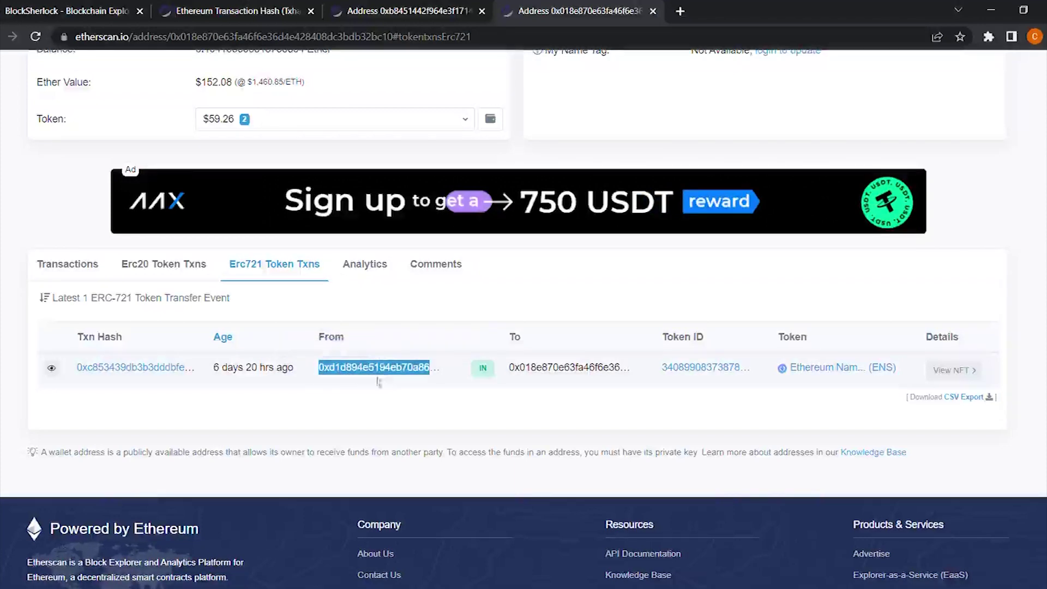
pyautogui.click(163, 272)
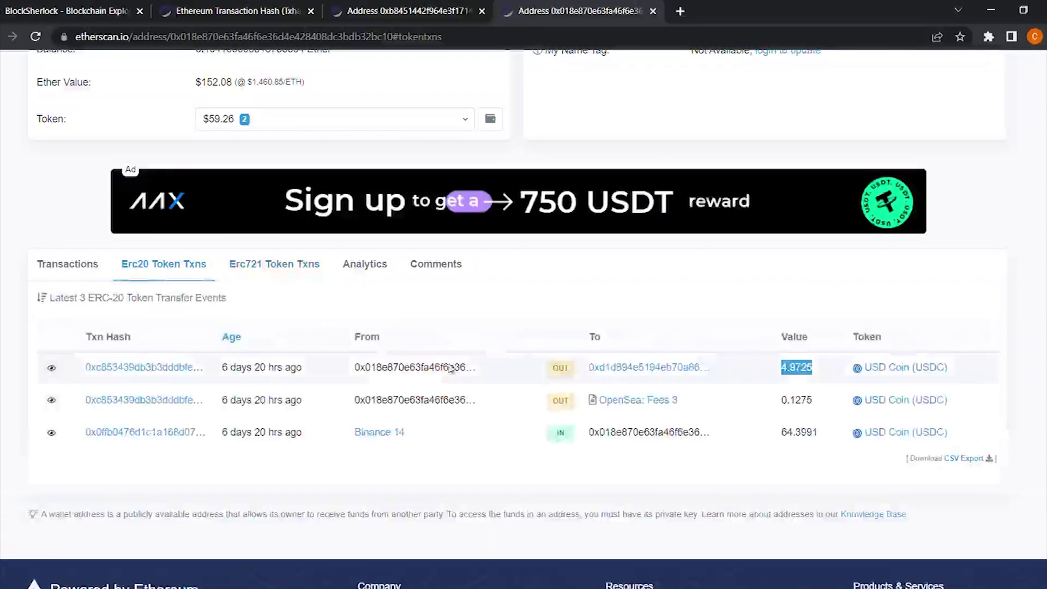
pyautogui.moveTo(589, 371); pyautogui.dragTo(692, 376)
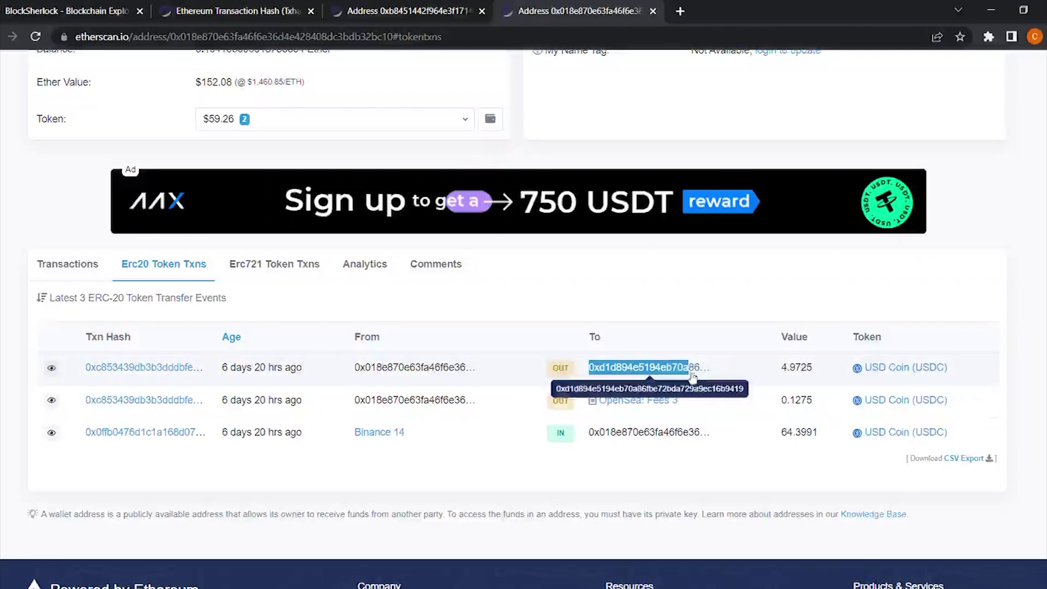
pyautogui.click(301, 273)
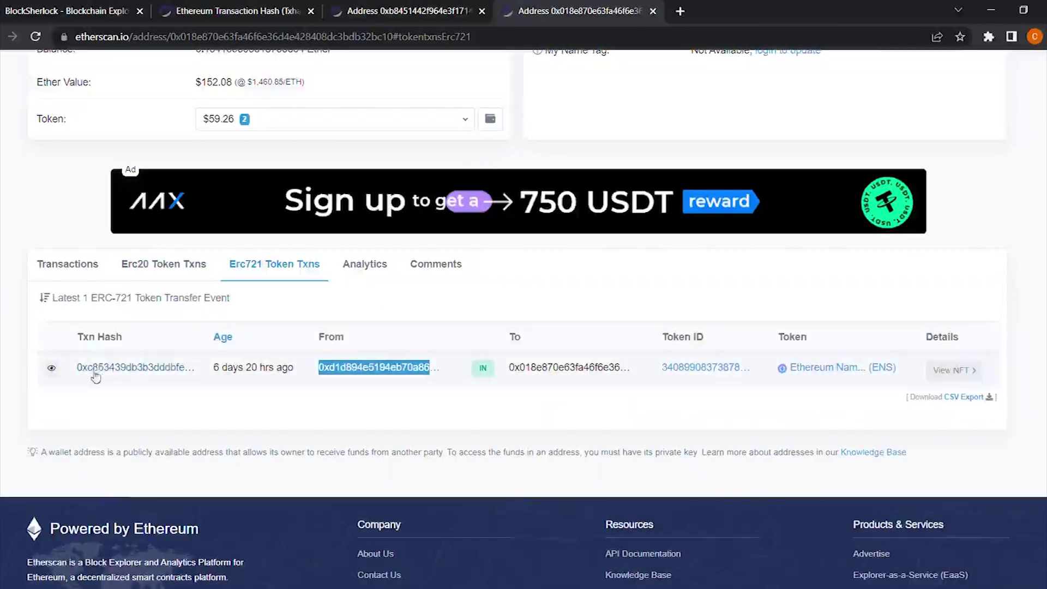
pyautogui.click(164, 265)
pyautogui.moveTo(77, 373); pyautogui.dragTo(149, 378)
pyautogui.click(270, 266)
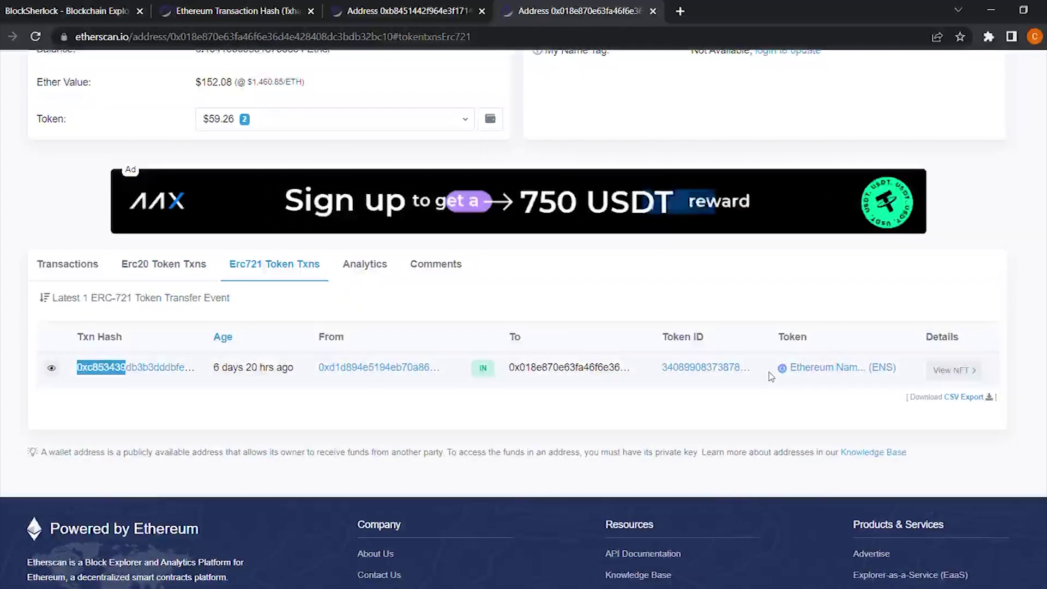
pyautogui.moveTo(509, 376); pyautogui.dragTo(575, 377)
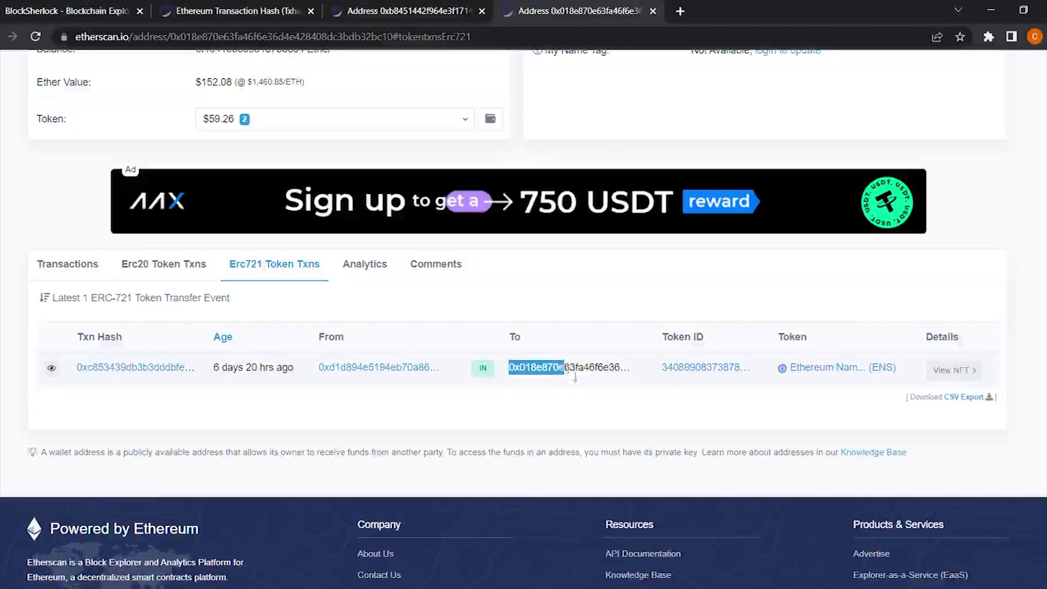
pyautogui.click(654, 385)
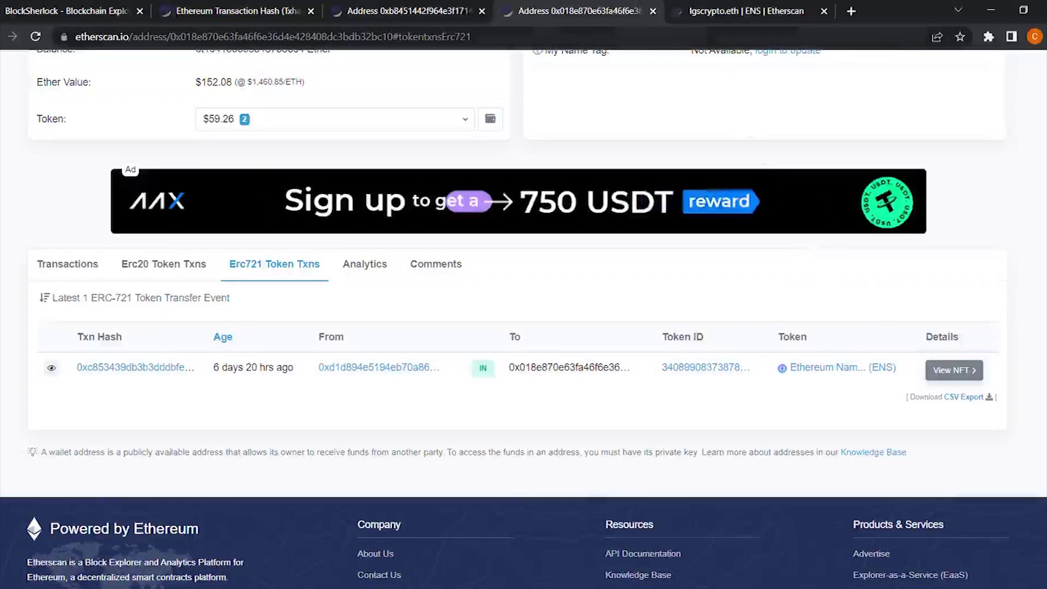
# Bring up the lgscrypto.eth NFT page and highlight its name
pyautogui.click(701, 17)
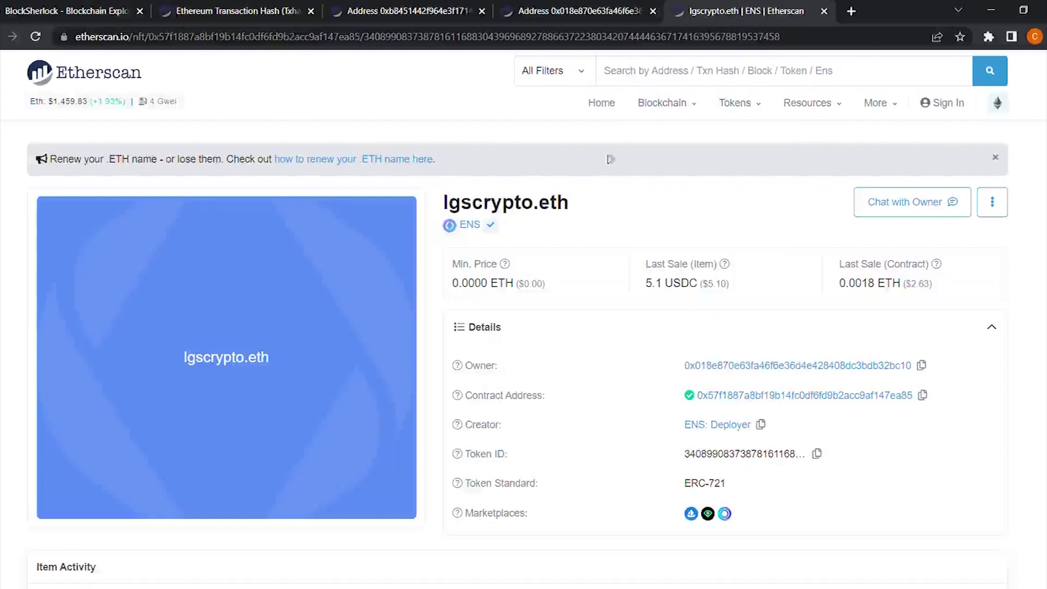
pyautogui.moveTo(461, 210); pyautogui.dragTo(568, 213)
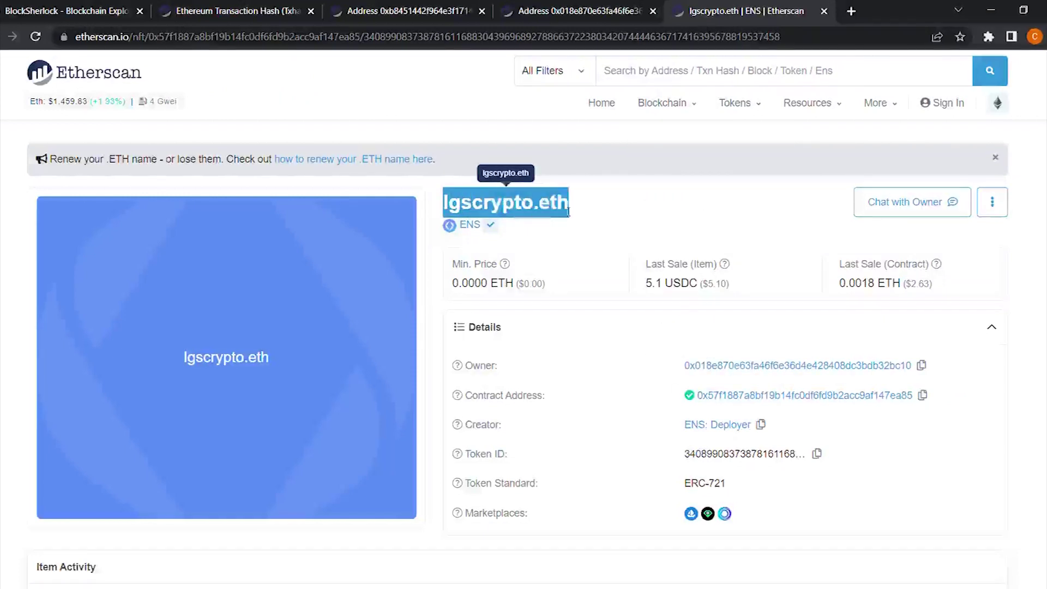
pyautogui.click(692, 218)
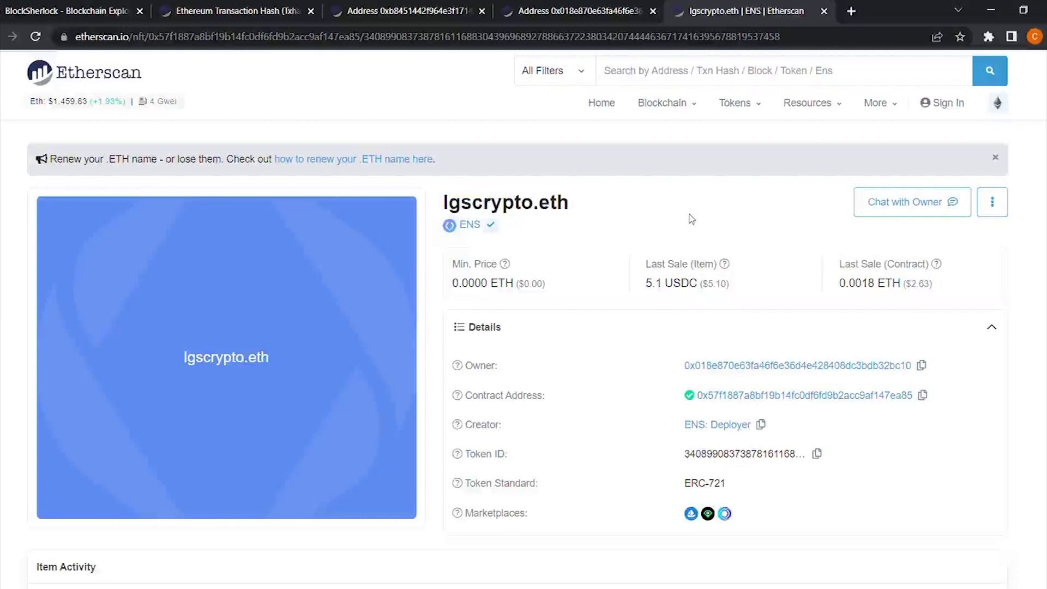